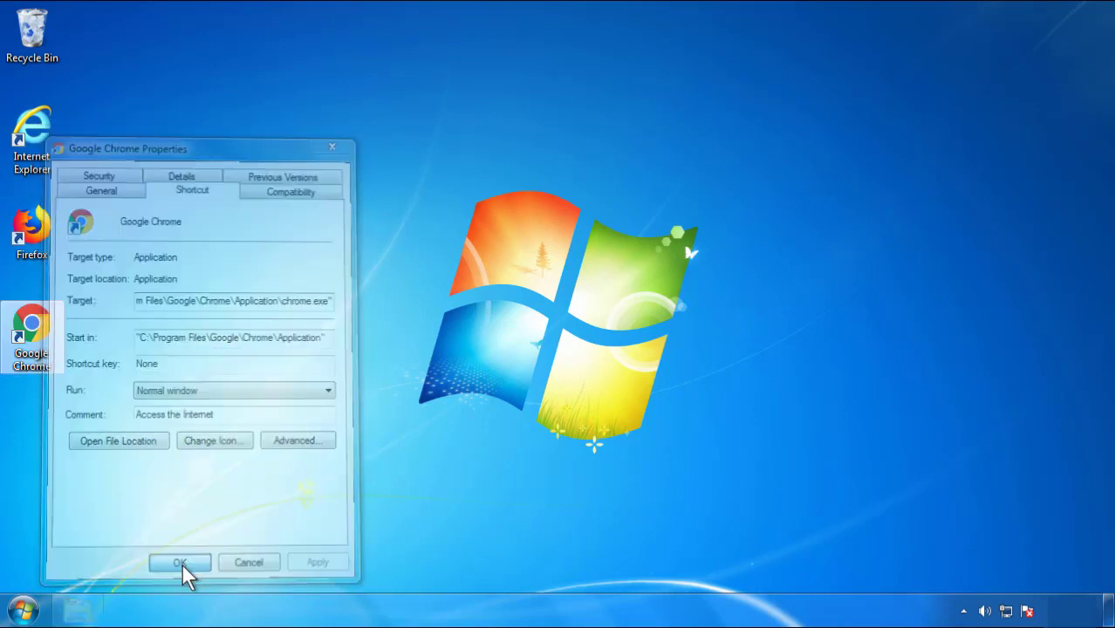
Confirm the Google Chrome shortcut properties, targeting chrome.exe, and show the Start menu.
left_click(23, 611)
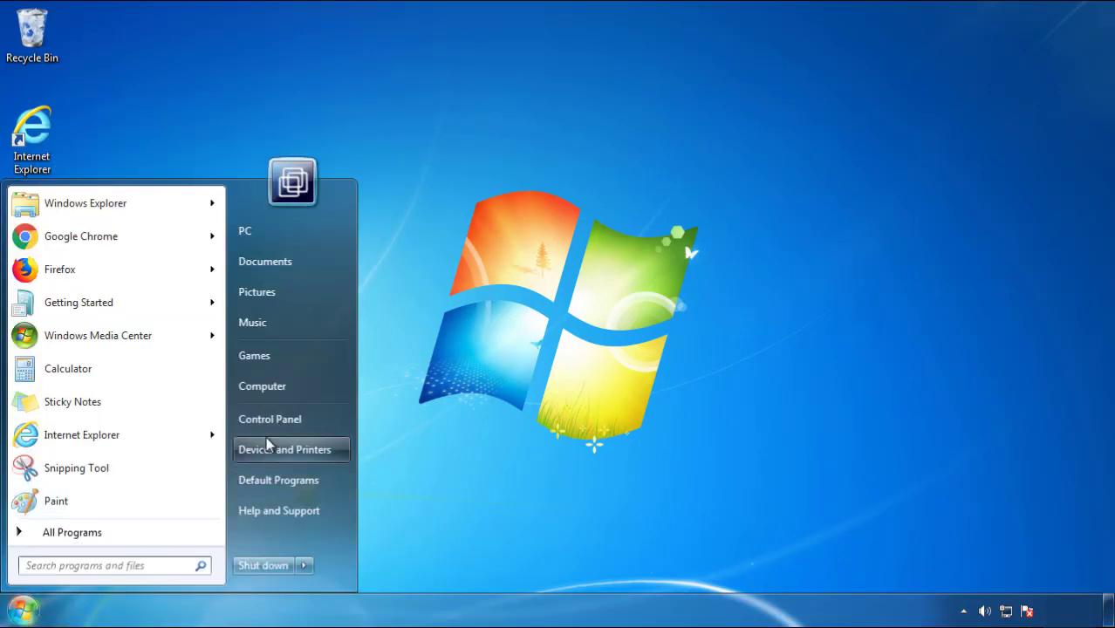
Open Programs and Features from Control Panel, sorted by install date with newest first.
left_click(279, 418)
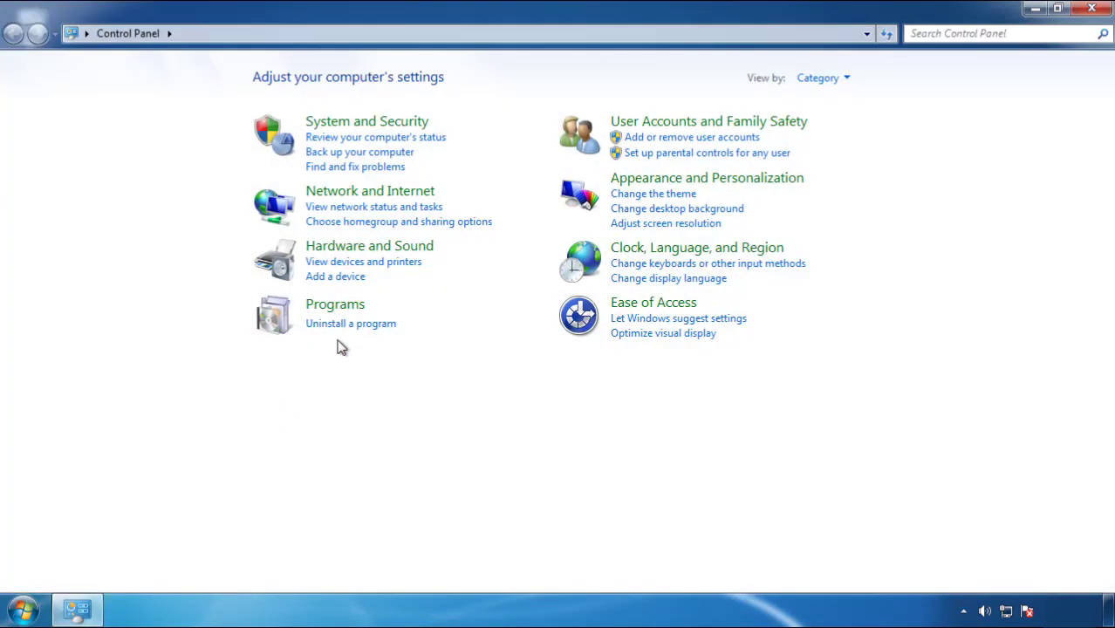
left_click(348, 324)
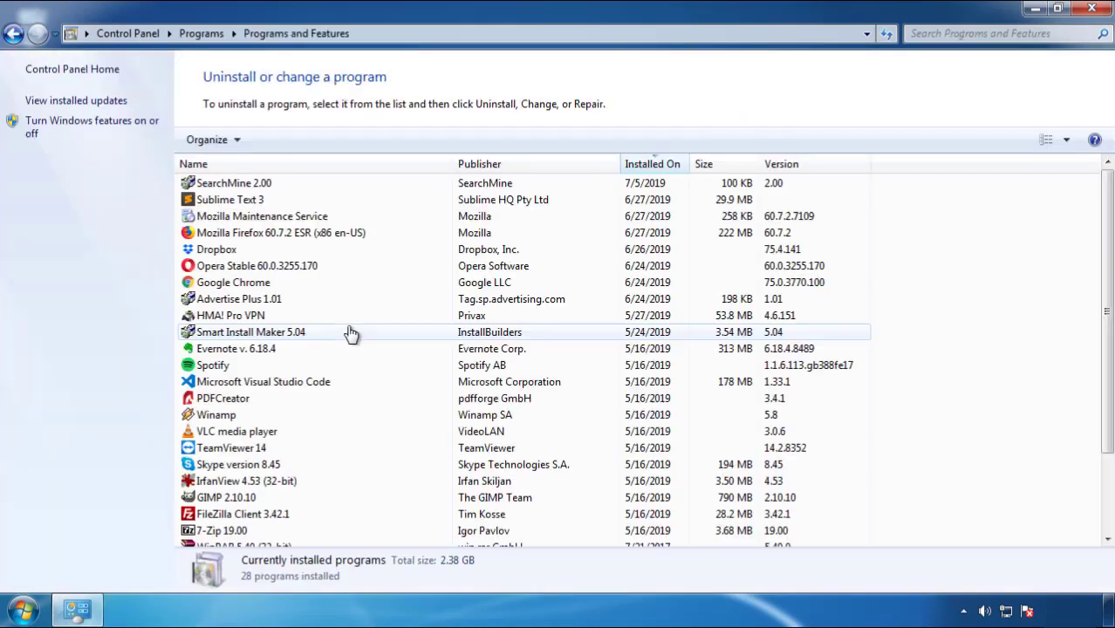
left_click(653, 165)
left_click(647, 166)
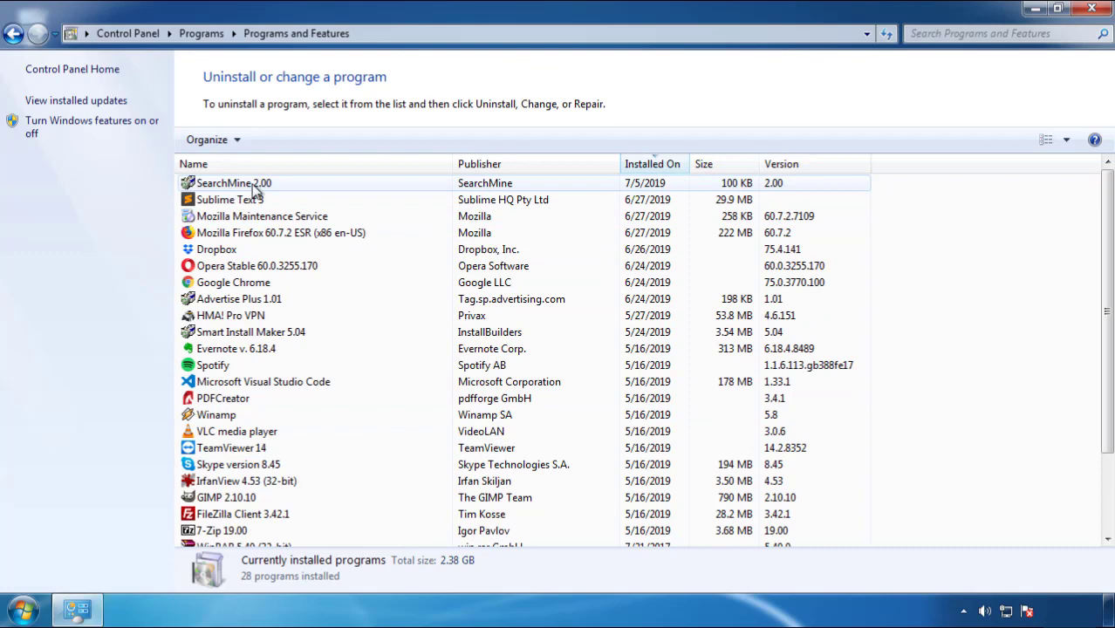
Uninstall SearchMine 2.00 and finish its uninstall wizard.
left_click(235, 185)
left_click(279, 141)
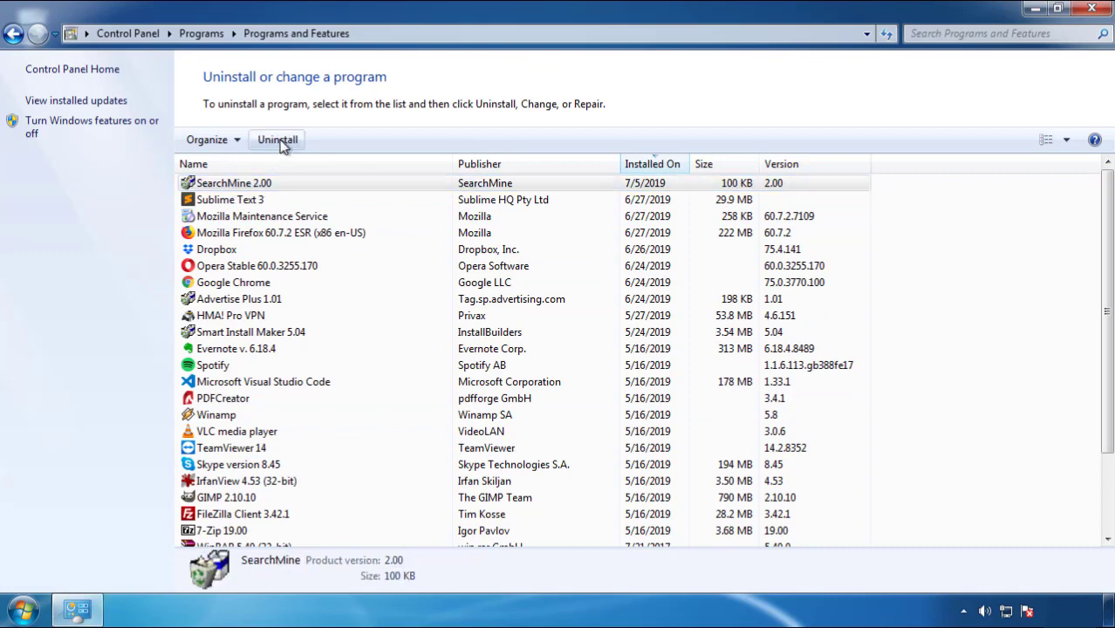
left_click(648, 462)
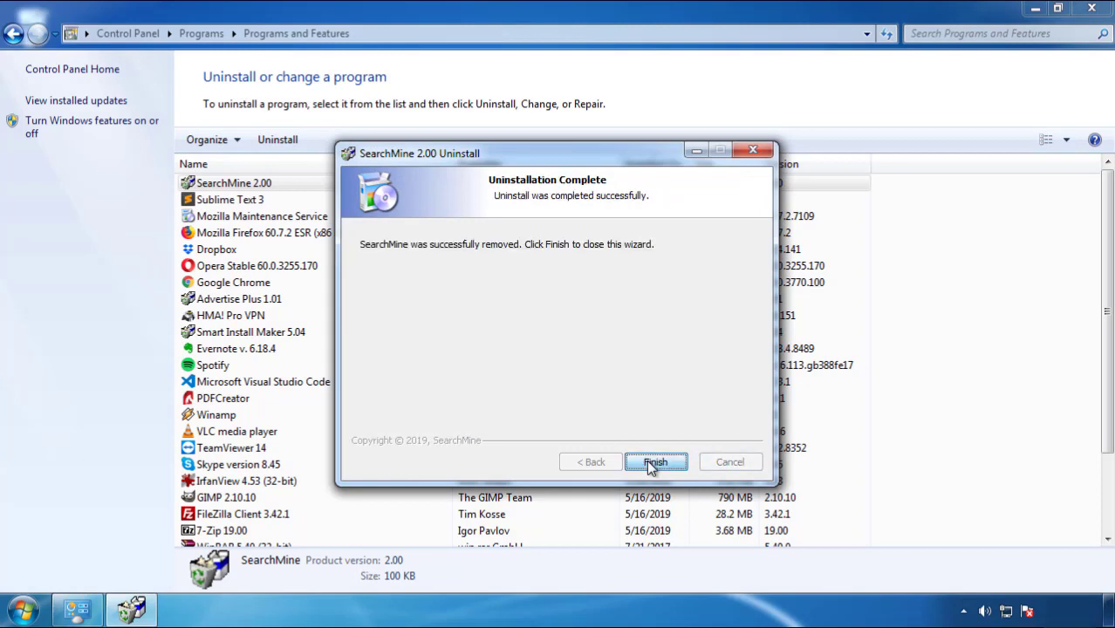
left_click(651, 461)
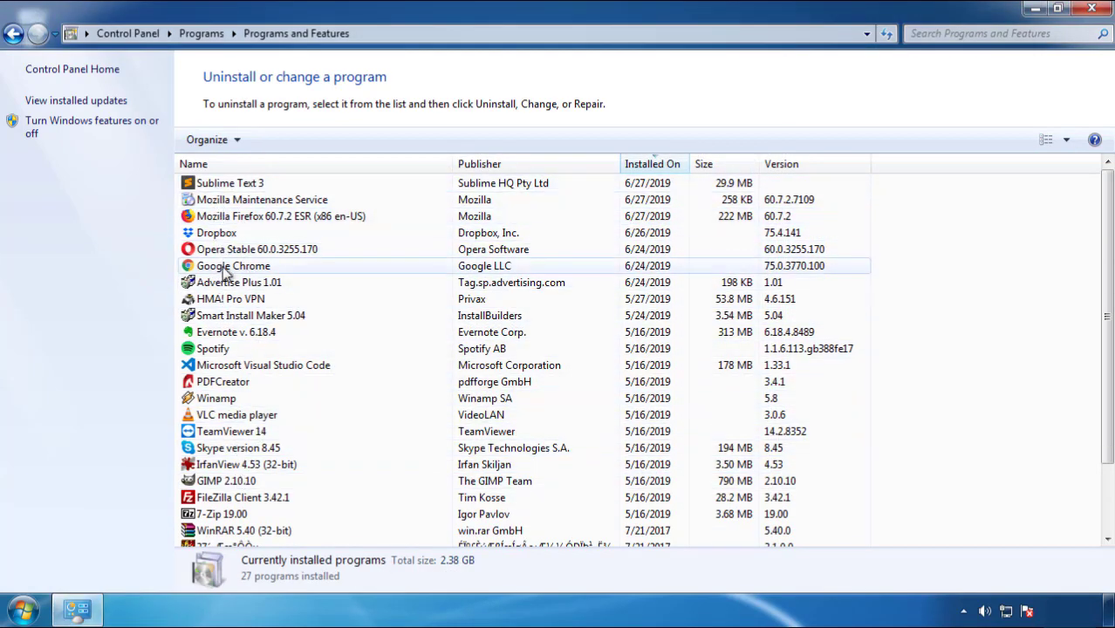
Close Programs and Features, restart Windows, and choose Safe Mode from the boot menu.
left_click(1093, 11)
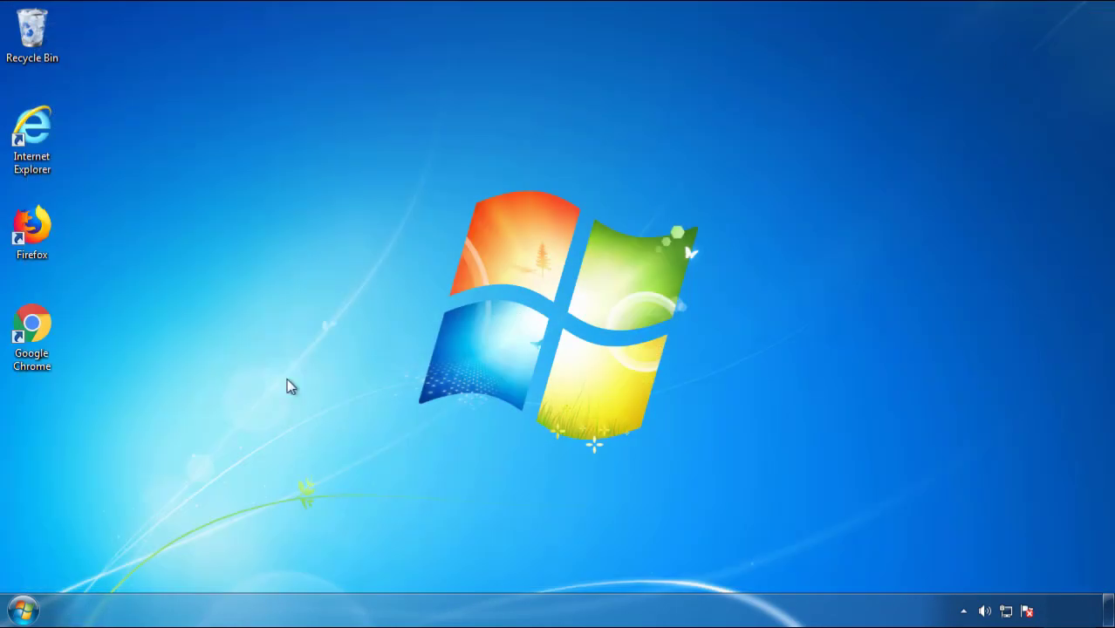
left_click(21, 610)
left_click(302, 566)
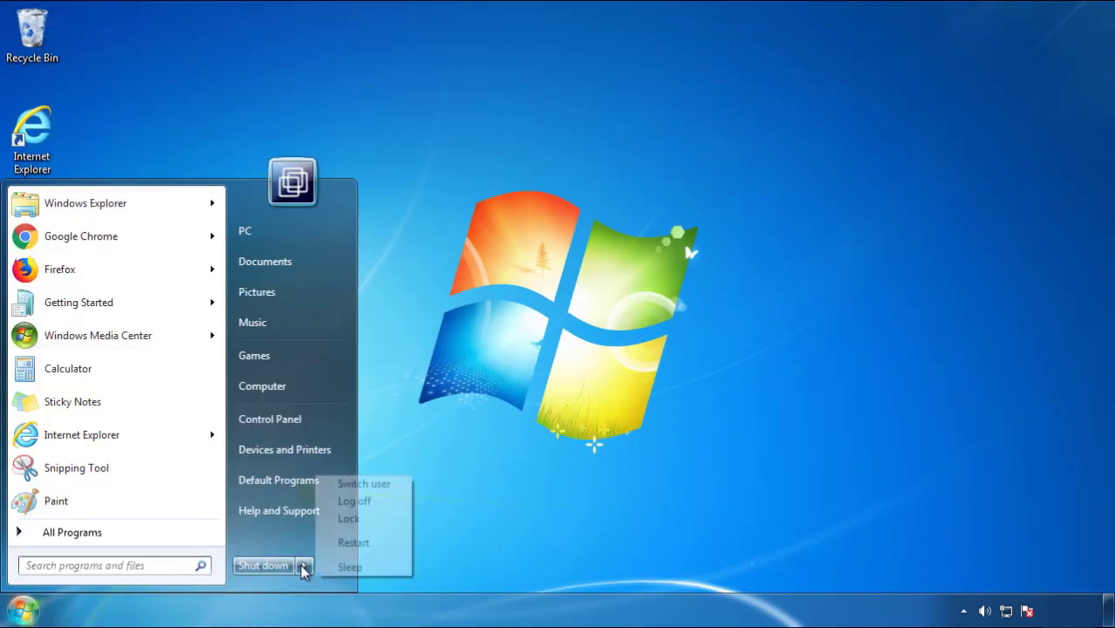
left_click(353, 544)
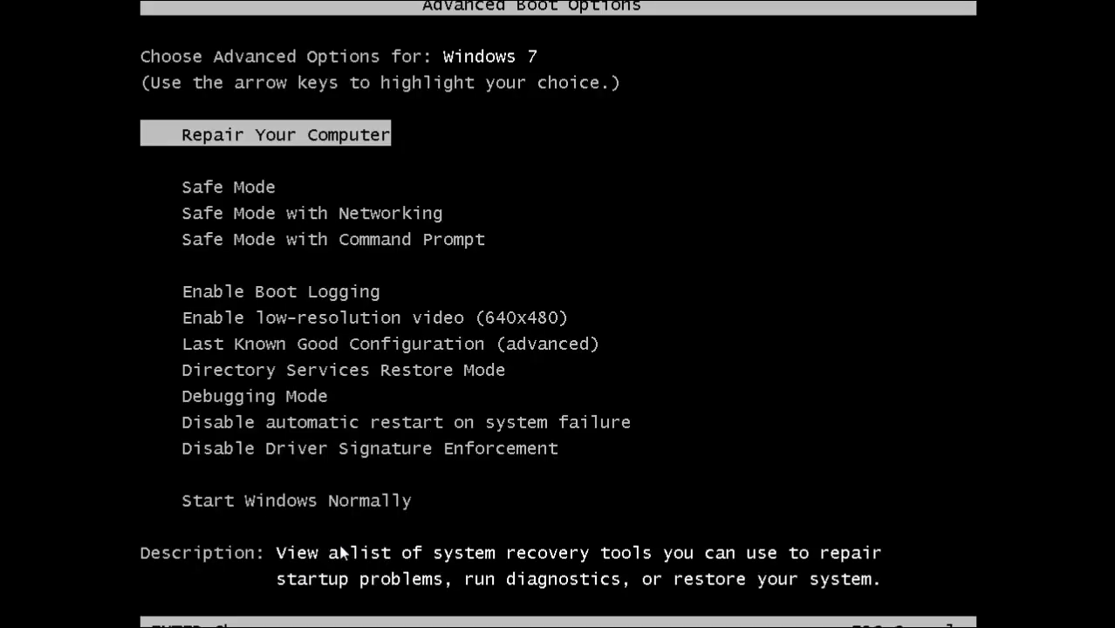
key("Down")
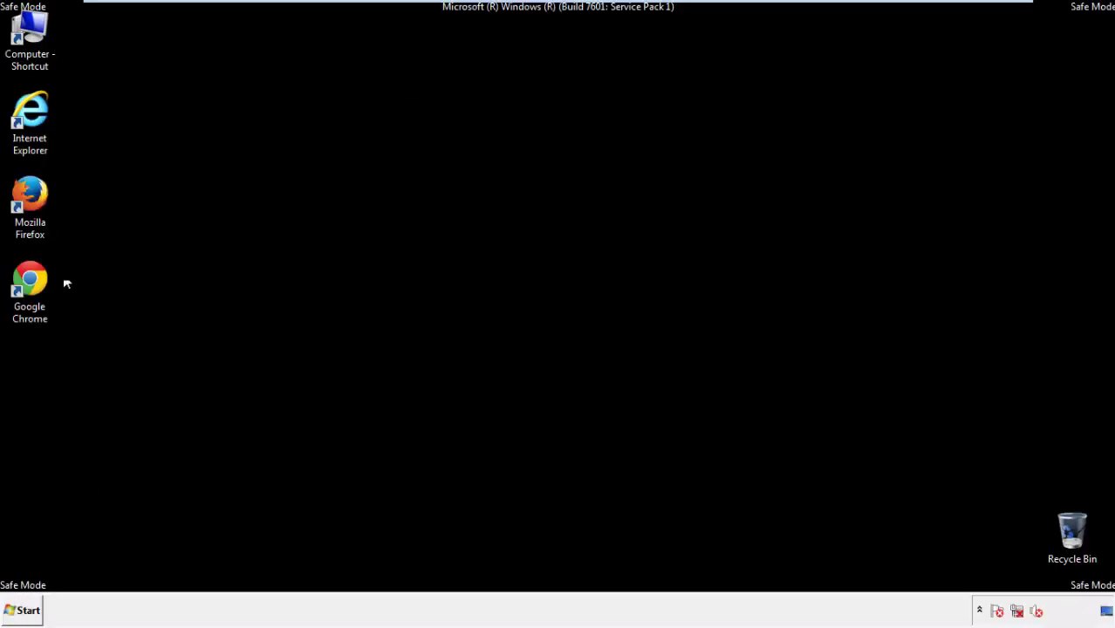
Launch Firefox, decline the default-browser prompt, and make sure the classic menu bar shows.
double_click(40, 203)
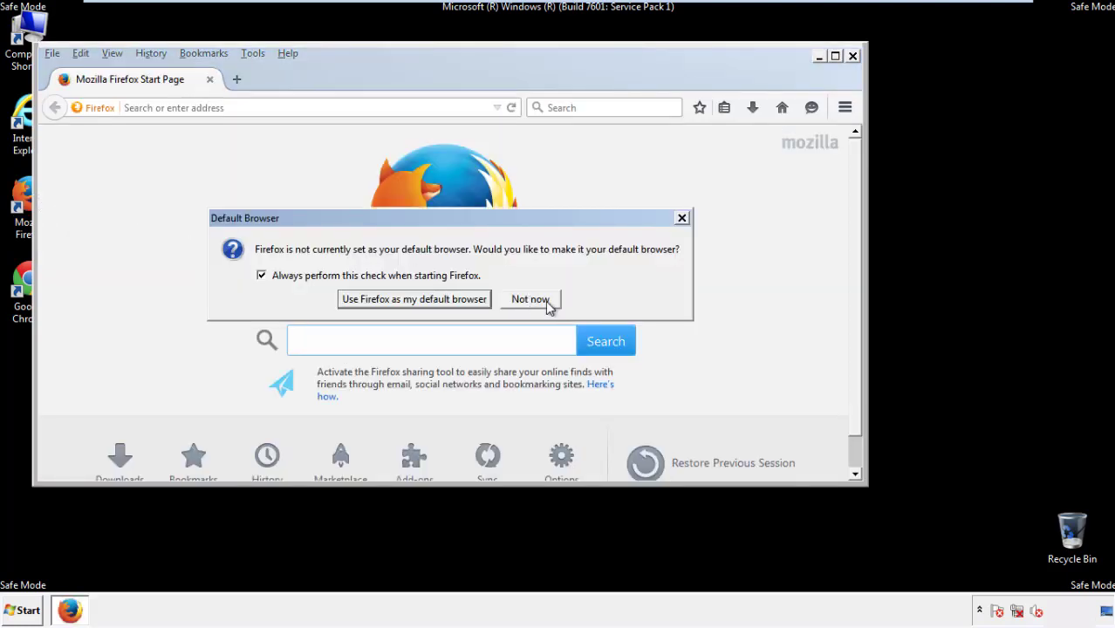
left_click(532, 299)
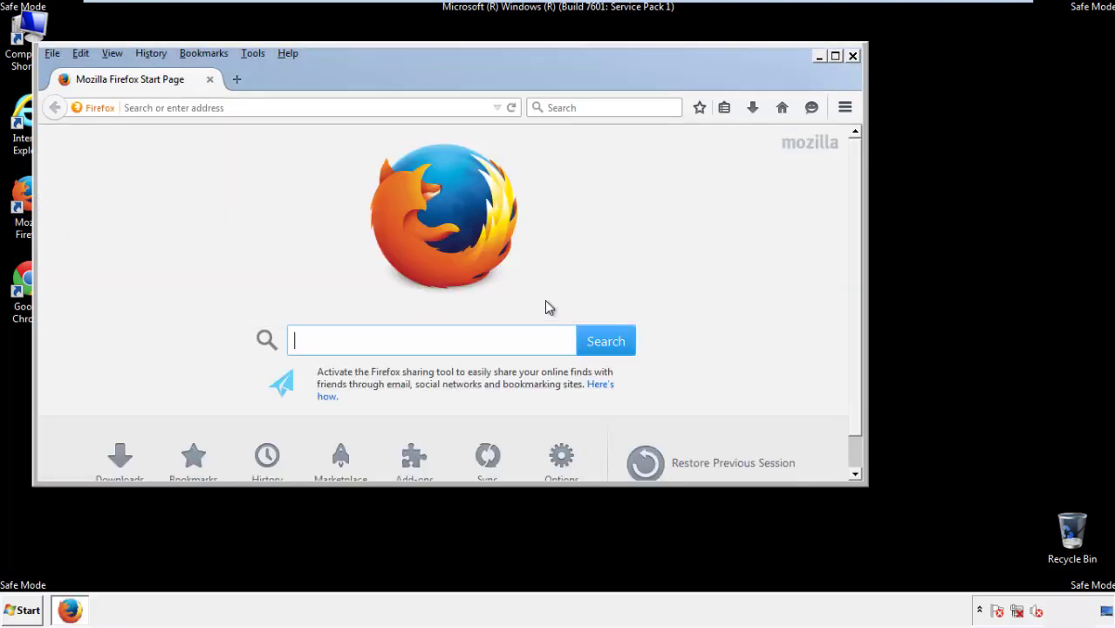
right_click(340, 73)
left_click(371, 131)
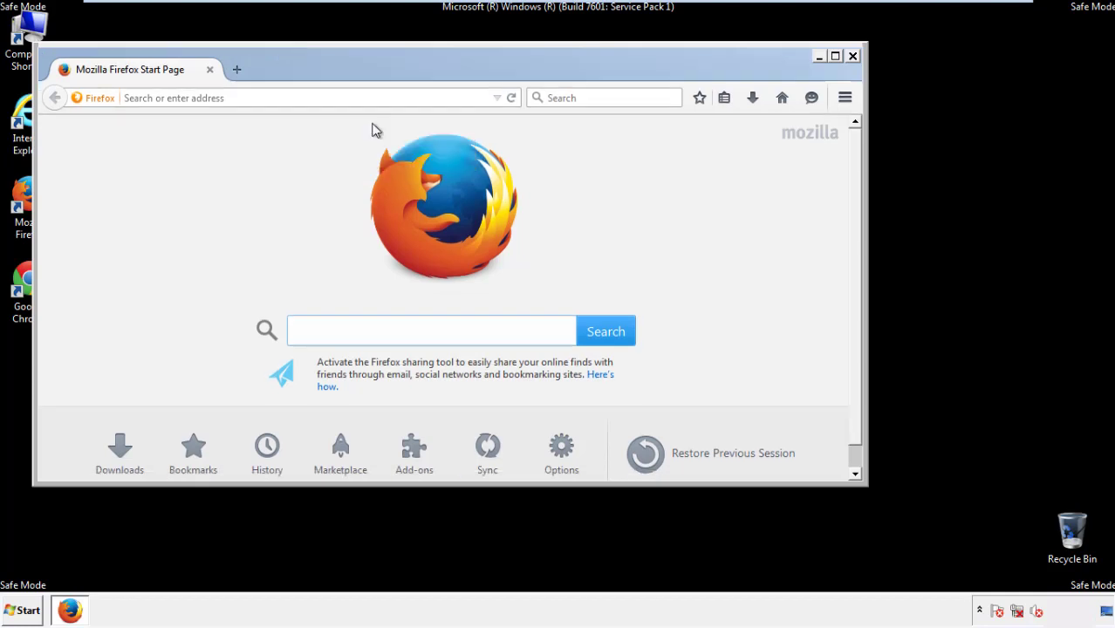
right_click(349, 70)
left_click(374, 138)
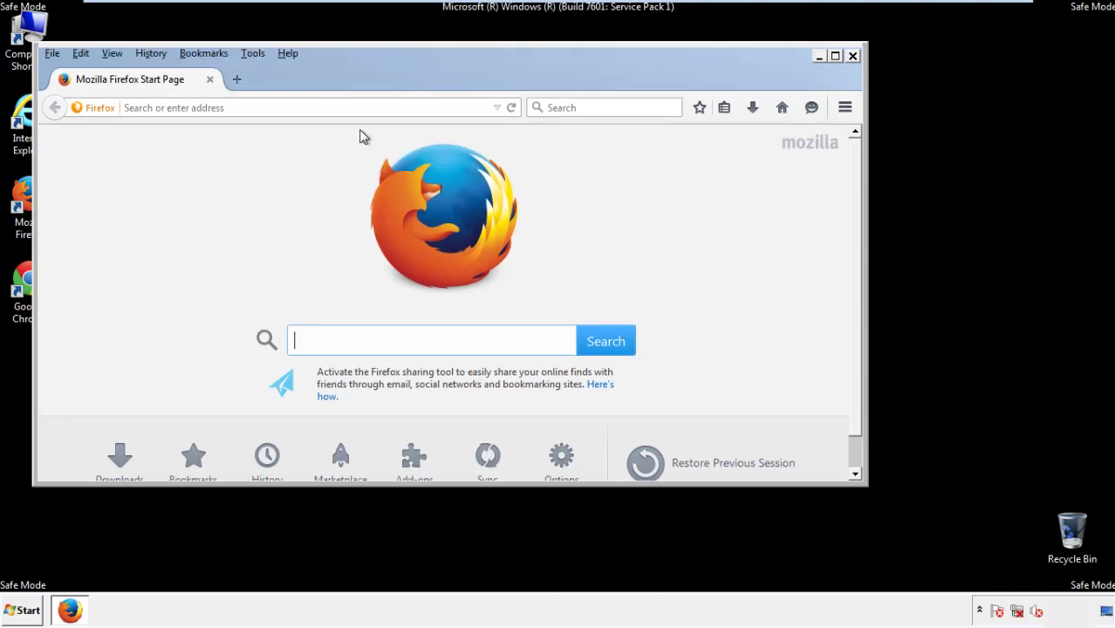
Clear all Firefox history for time range Everything, keeping every data type checked.
left_click(156, 54)
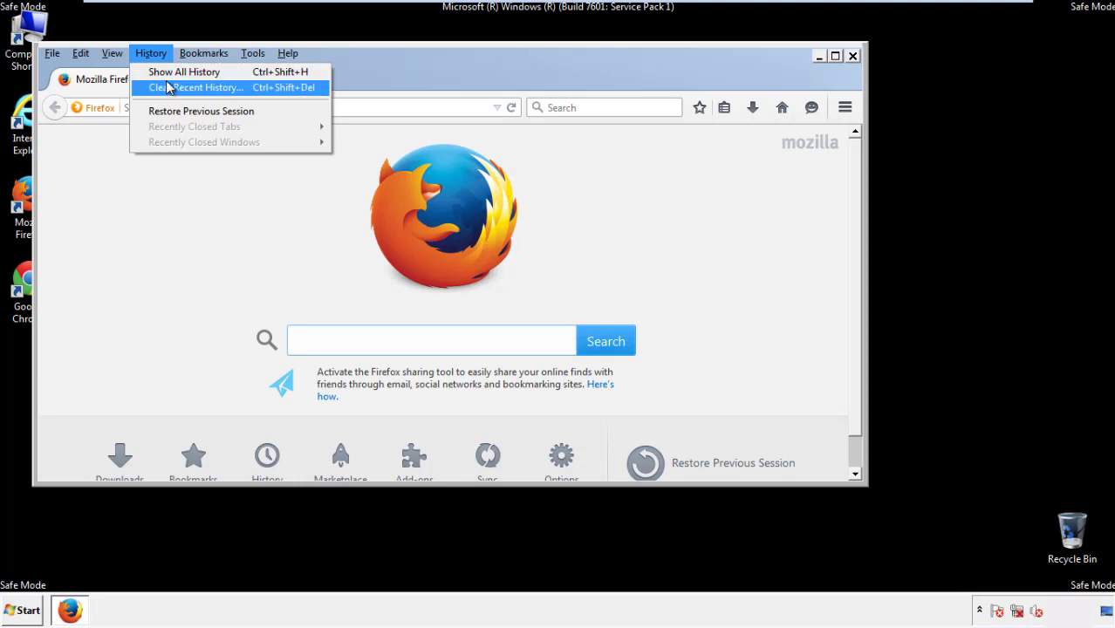
left_click(168, 87)
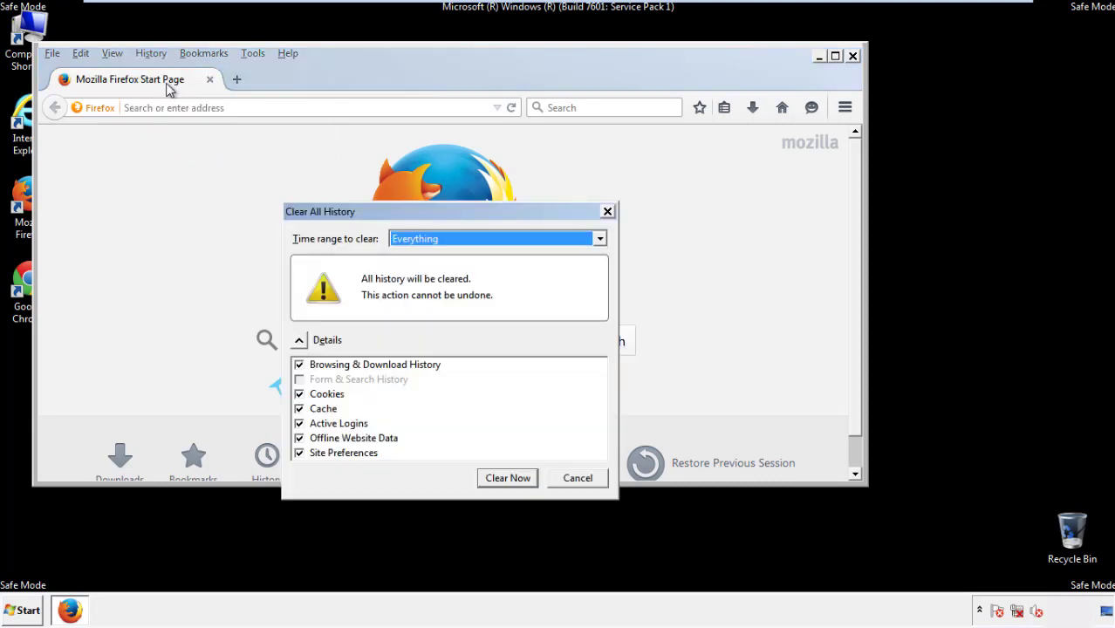
left_click(387, 241)
left_click(418, 327)
left_click(299, 438)
left_click(299, 438)
left_click(300, 453)
left_click(300, 453)
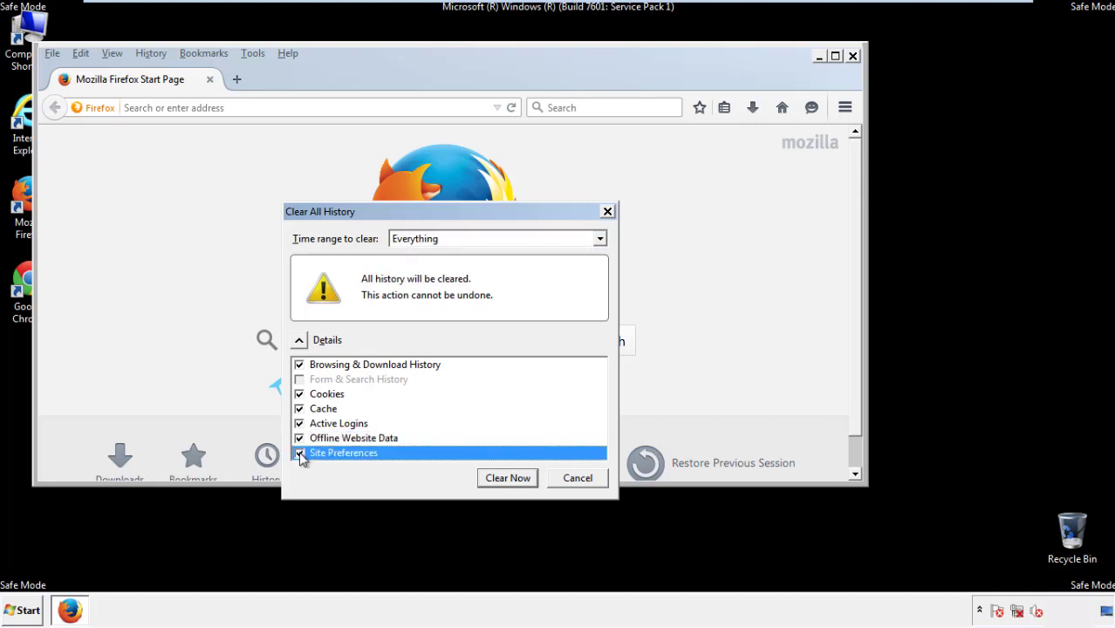
left_click(505, 478)
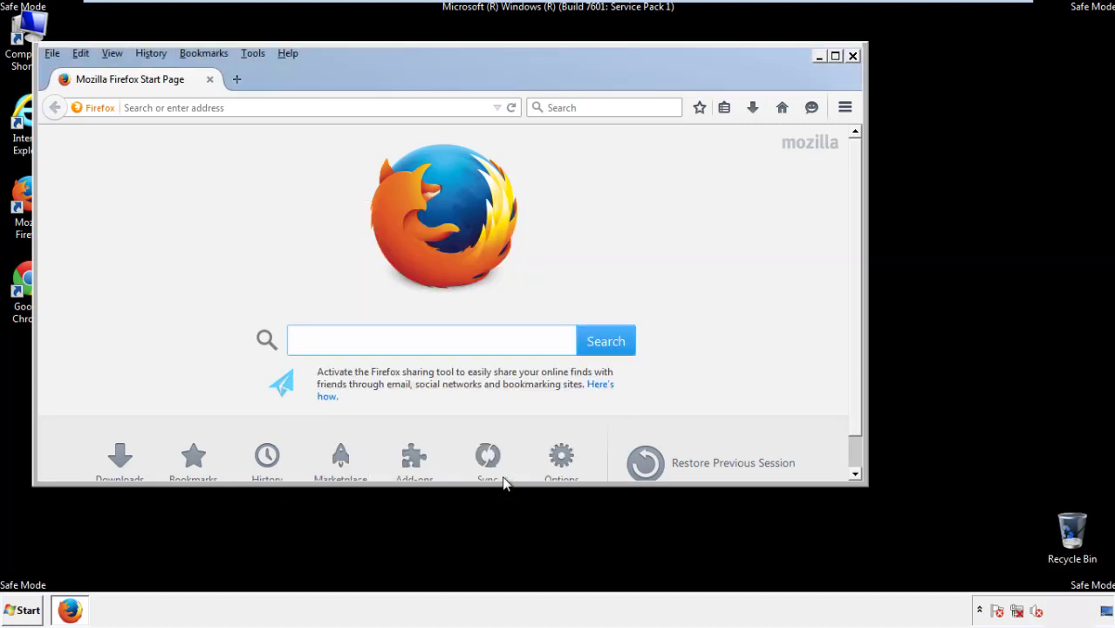
Refresh Firefox to defaults from Troubleshooting Information, finish the import, then close Firefox.
left_click(287, 54)
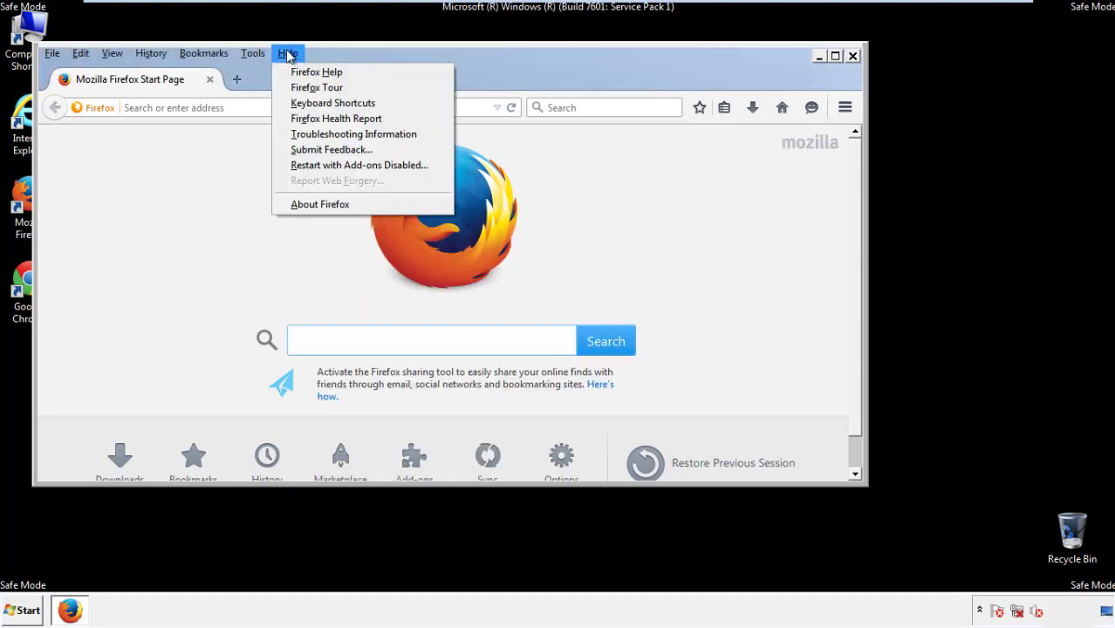
left_click(322, 133)
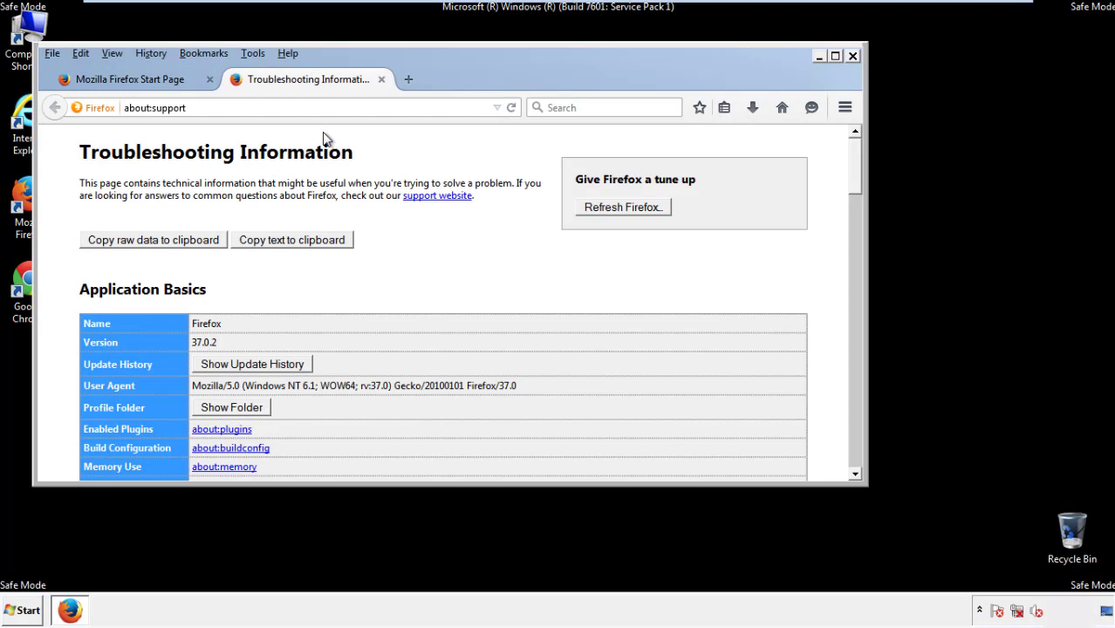
left_click(646, 211)
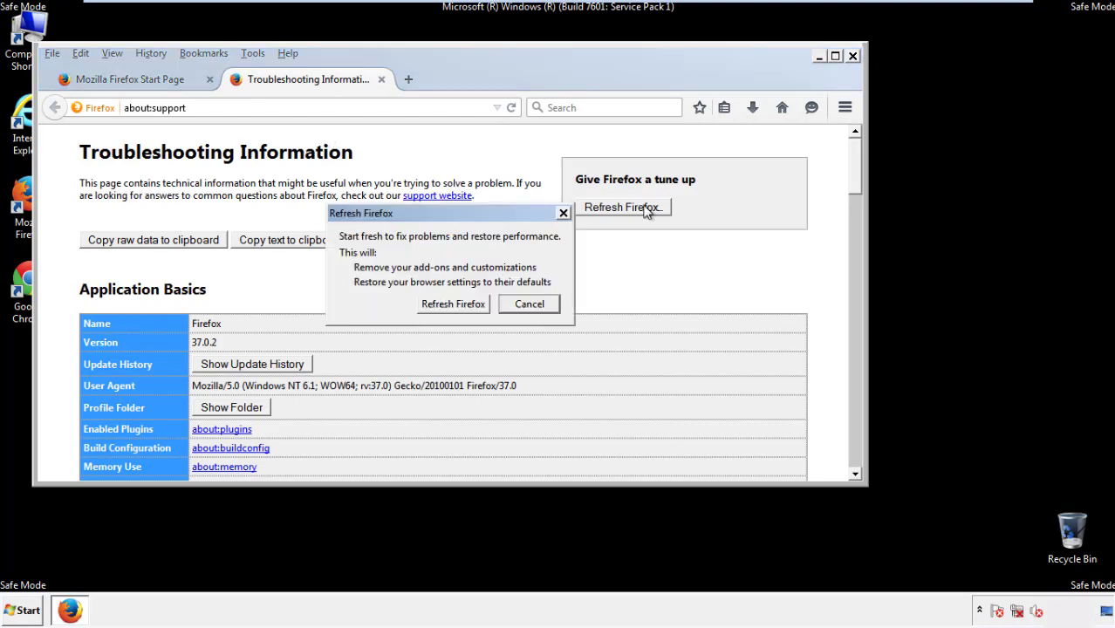
left_click(453, 303)
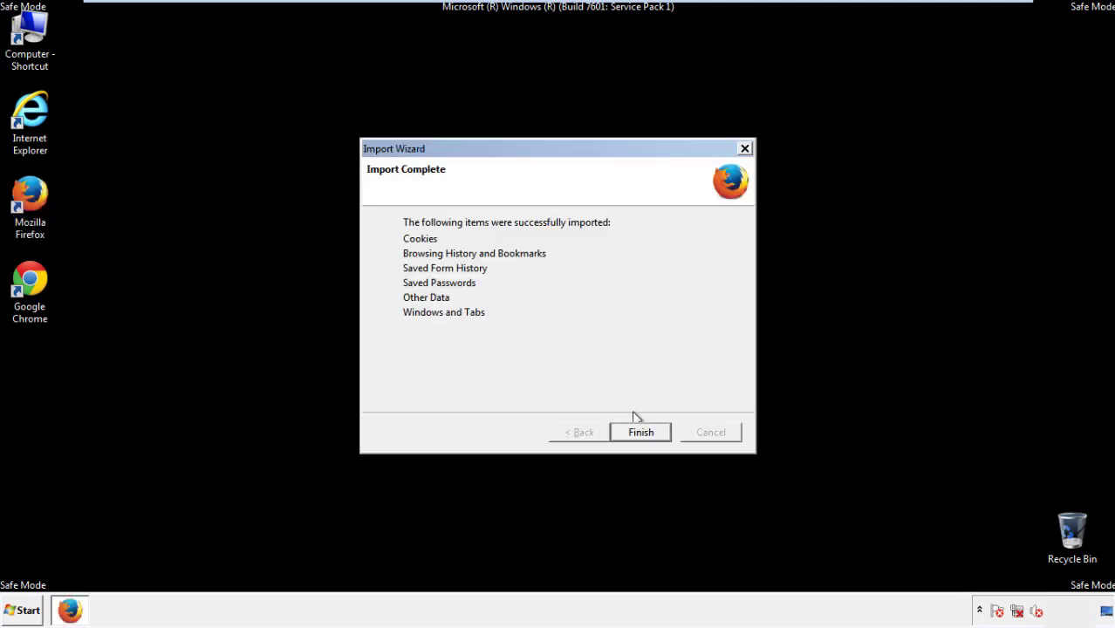
left_click(641, 433)
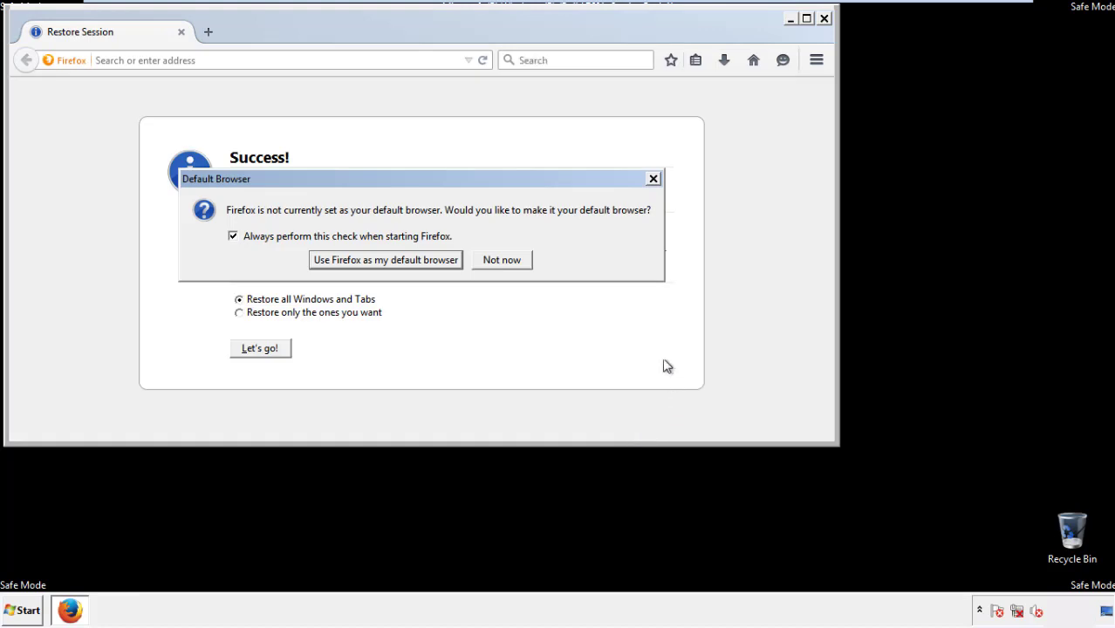
left_click(503, 262)
left_click(823, 19)
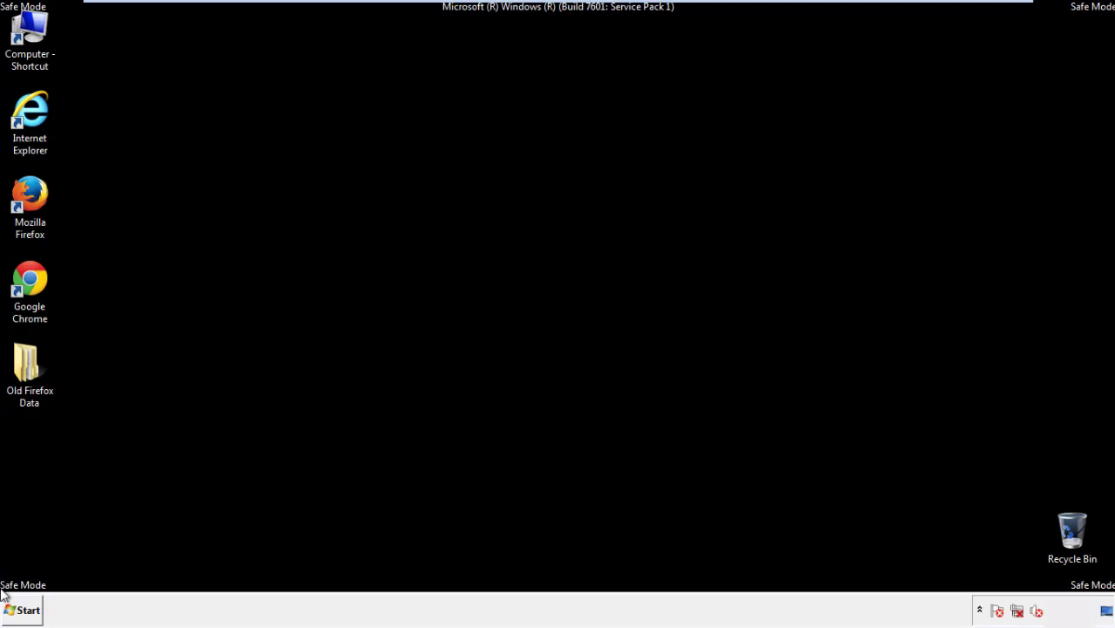
Launch Chrome, dismiss the default-browser prompt, and reach Clear browsing data via Settings > History.
double_click(26, 277)
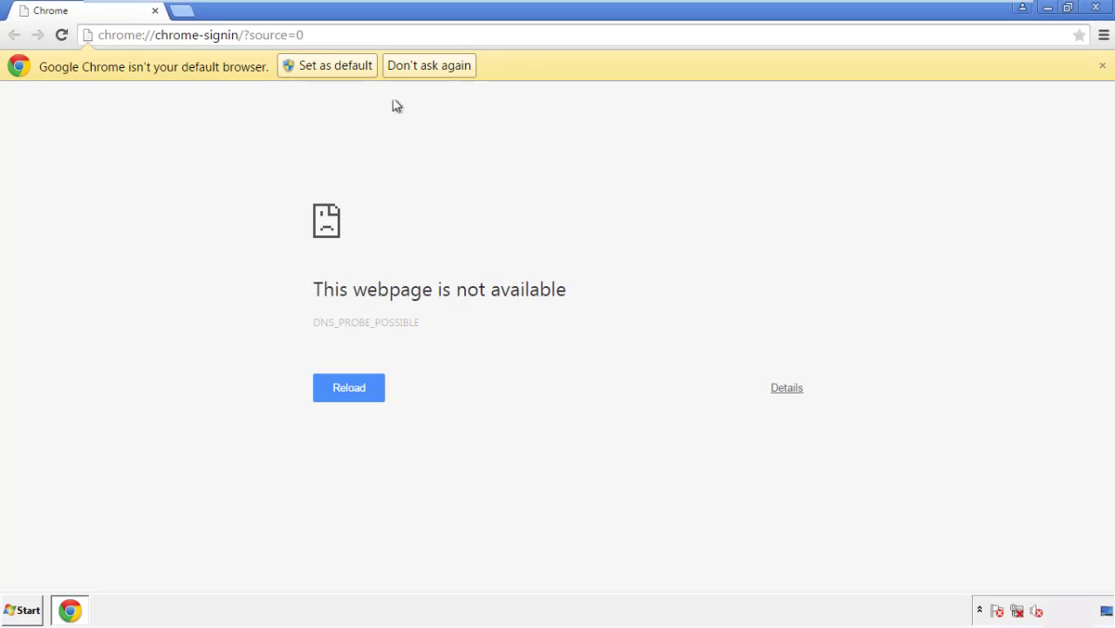
left_click(447, 67)
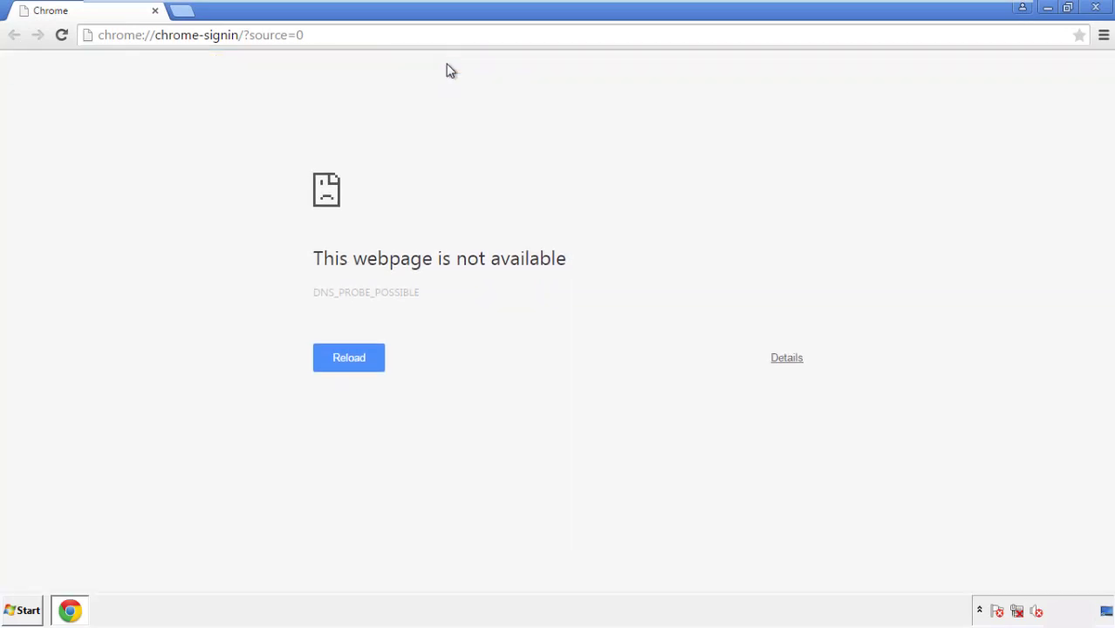
left_click(1103, 35)
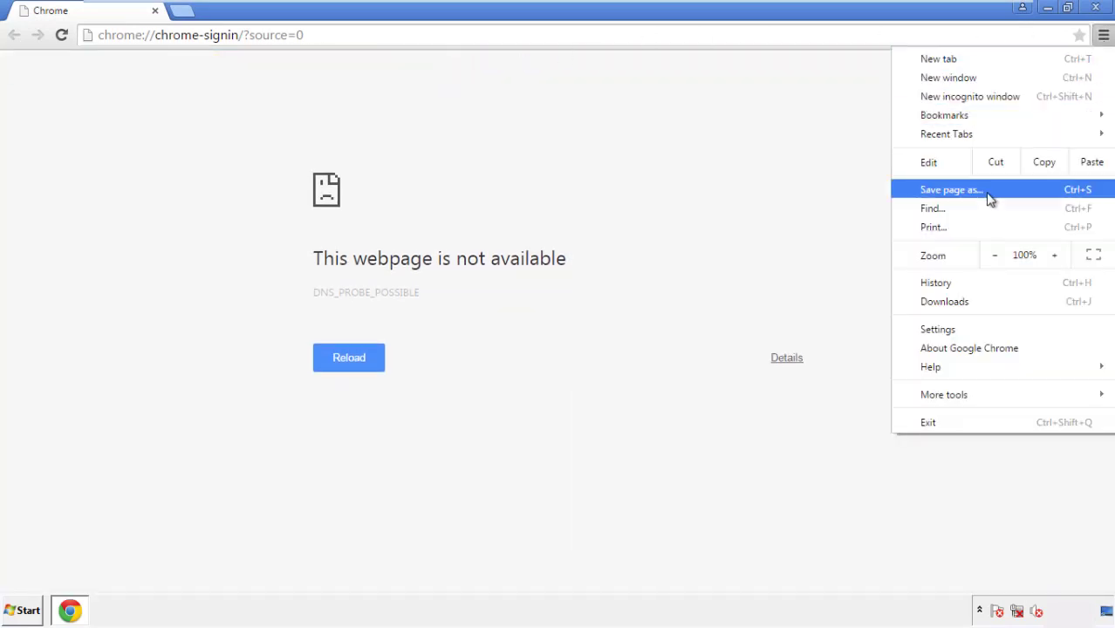
left_click(942, 330)
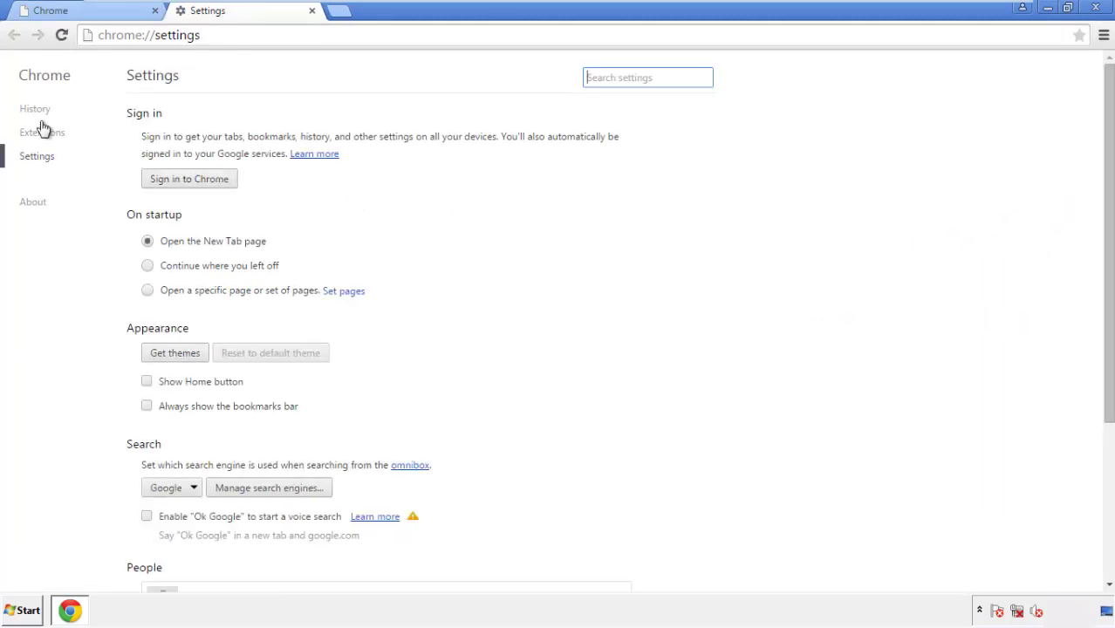
left_click(40, 112)
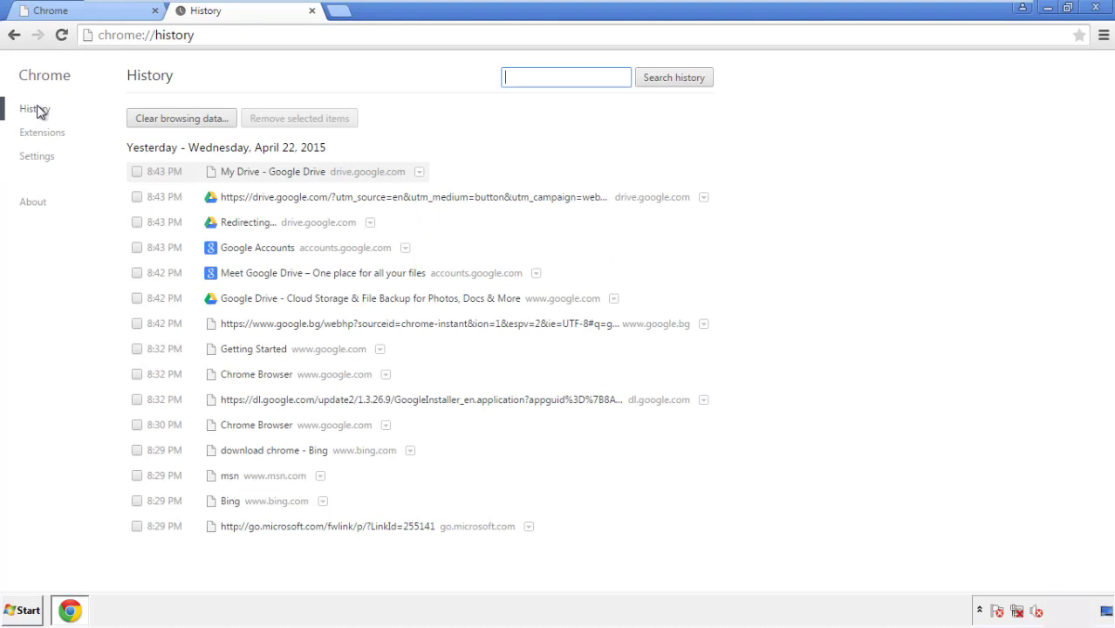
left_click(167, 121)
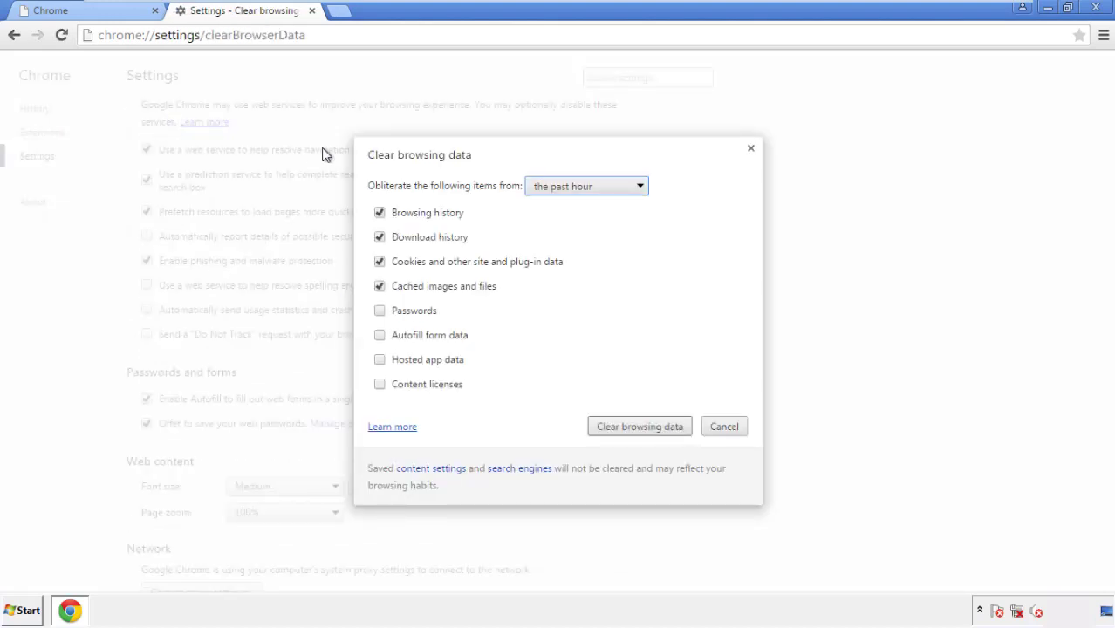
Clear Chrome browsing data from the beginning of time, including autofill form data.
left_click(560, 189)
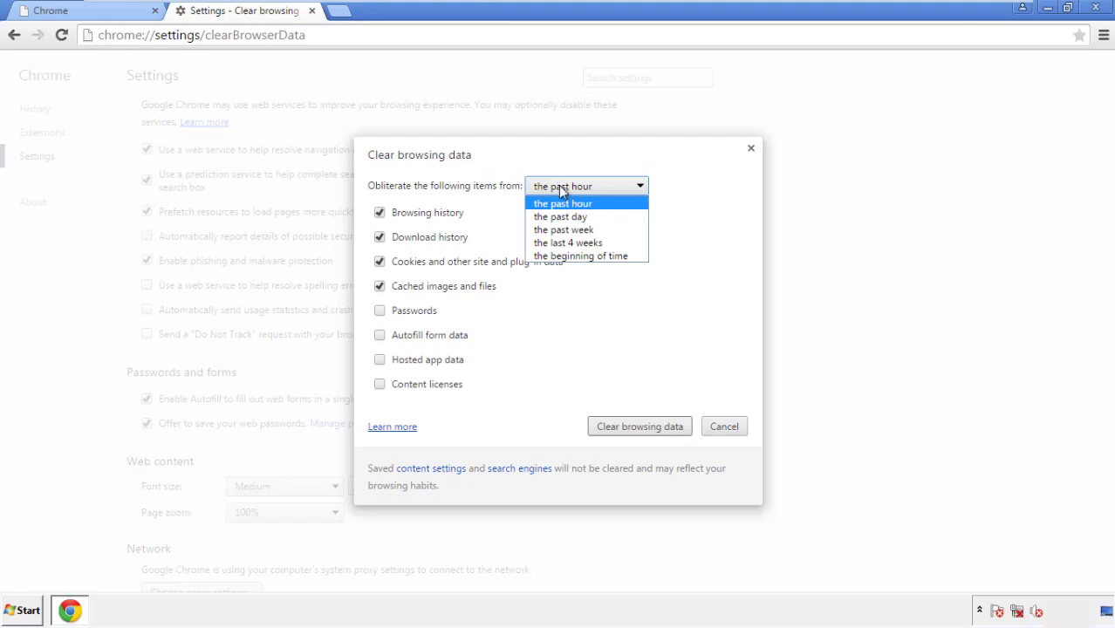
left_click(559, 257)
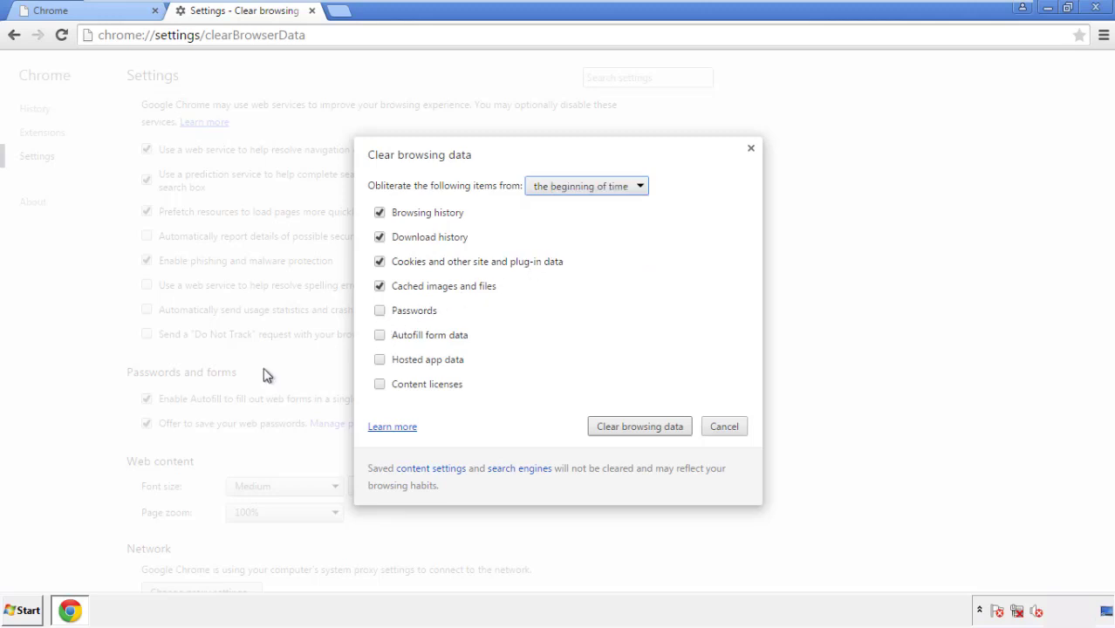
left_click(386, 340)
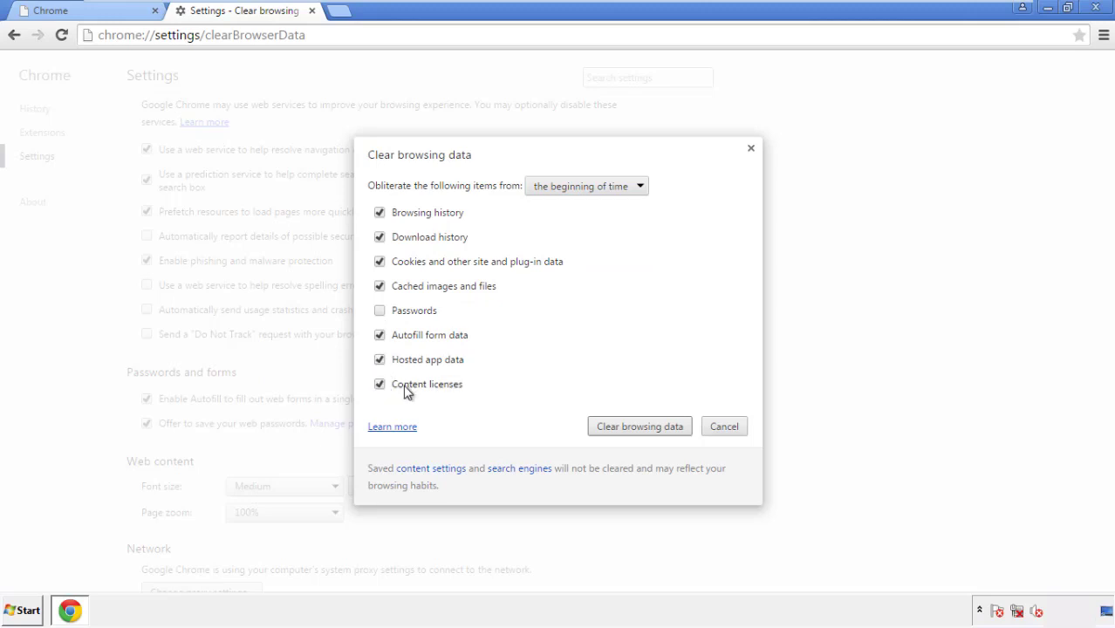
left_click(626, 428)
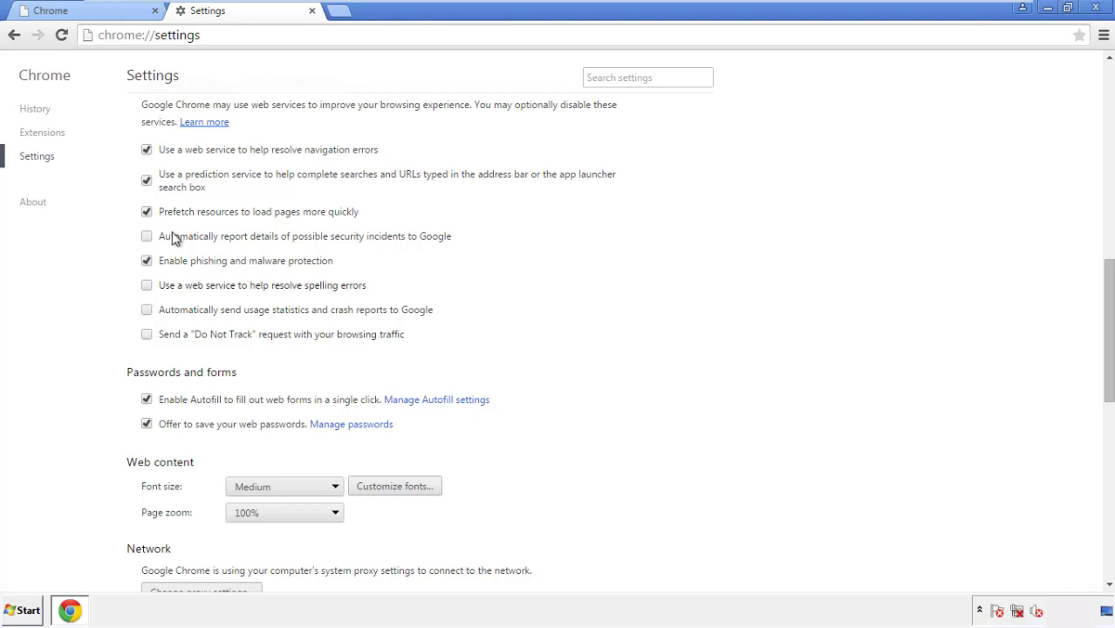
Reset Chrome's settings to their original defaults and close the browser.
left_click_drag(1108, 277, 1105, 470)
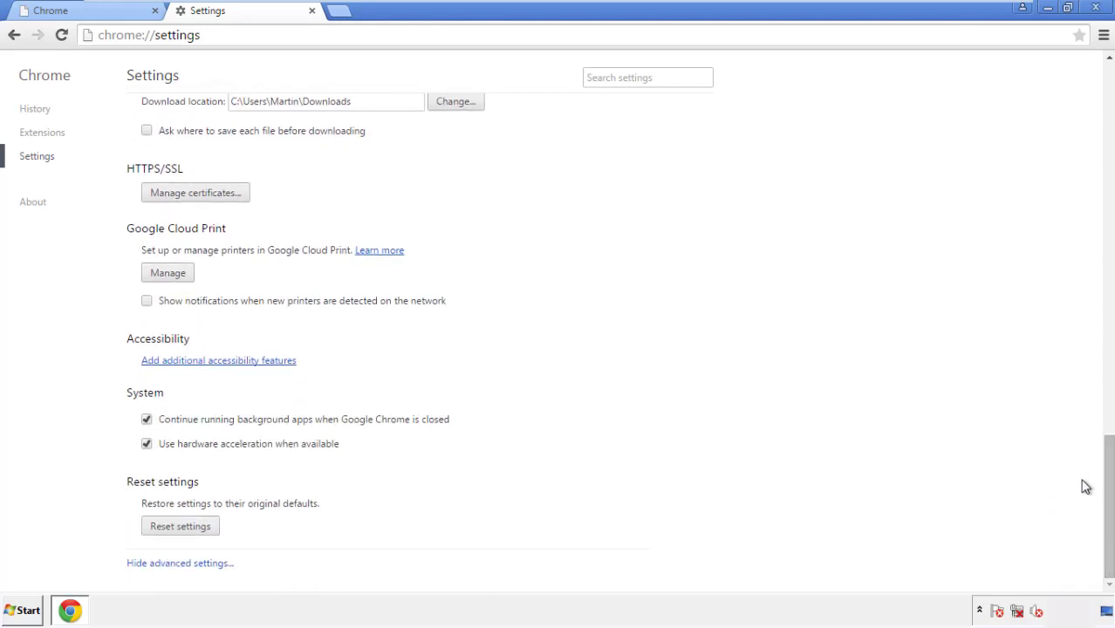
left_click(209, 530)
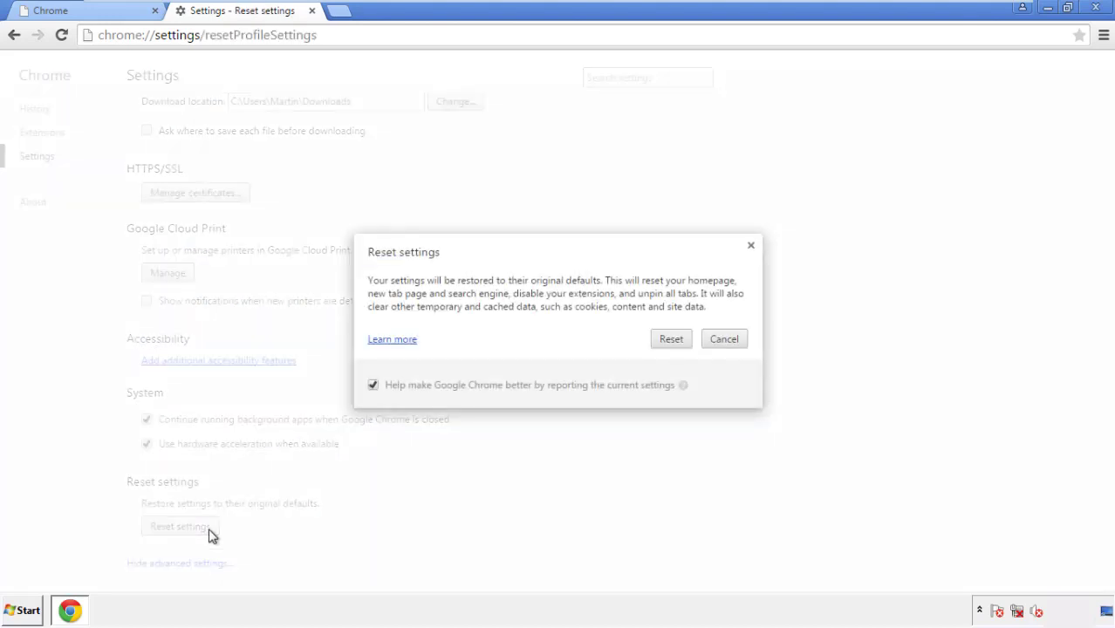
left_click(672, 339)
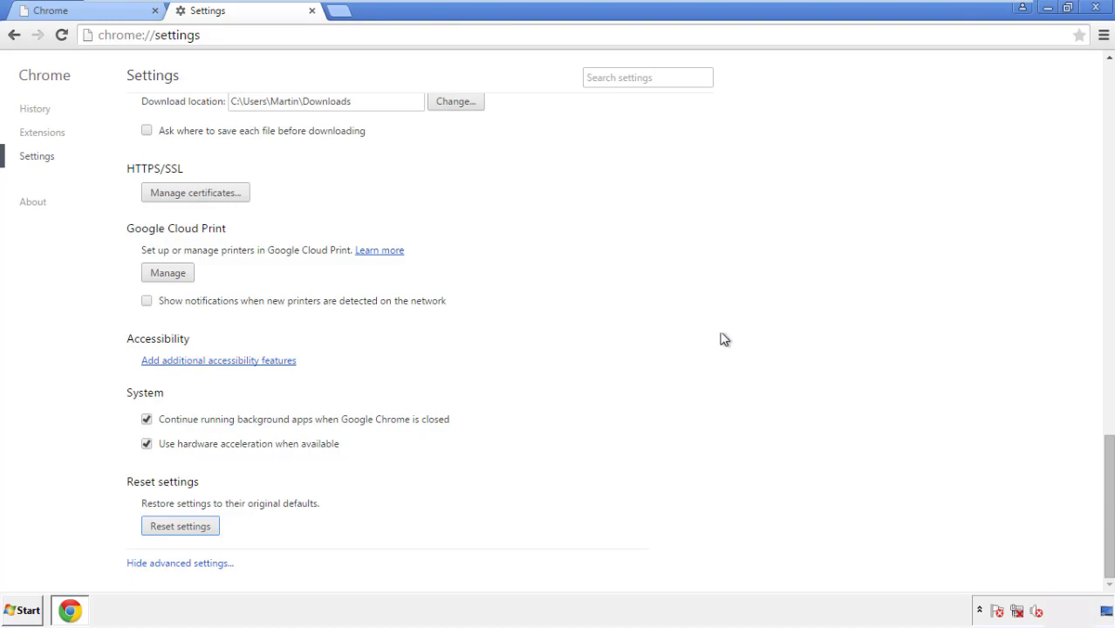
left_click(1092, 7)
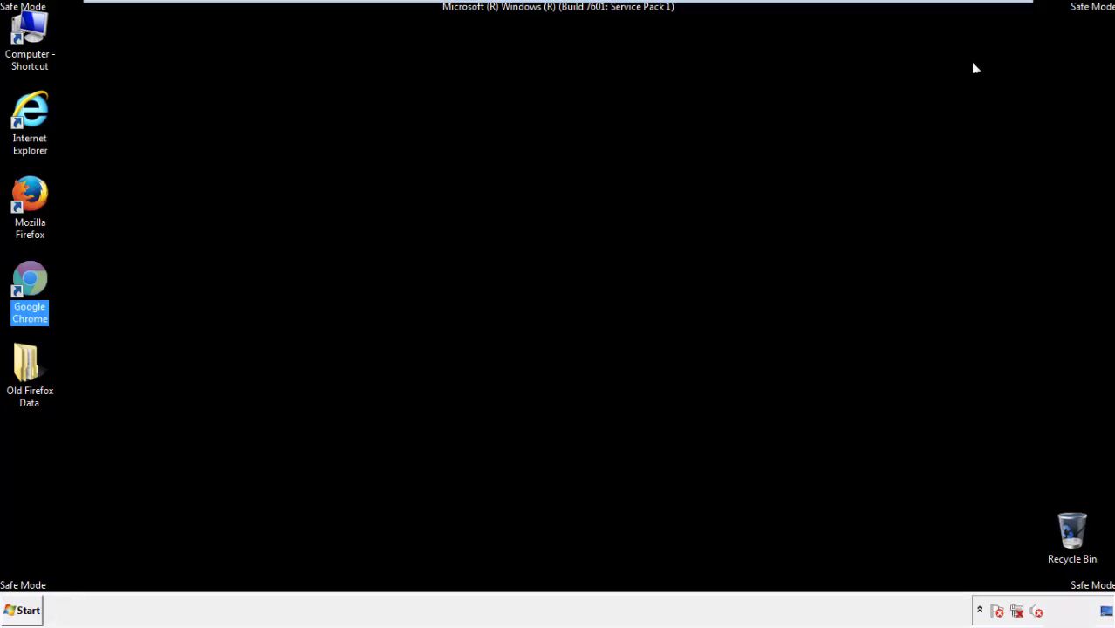
Start Mozilla Firefox from its Safe Mode desktop shortcut.
left_click(602, 281)
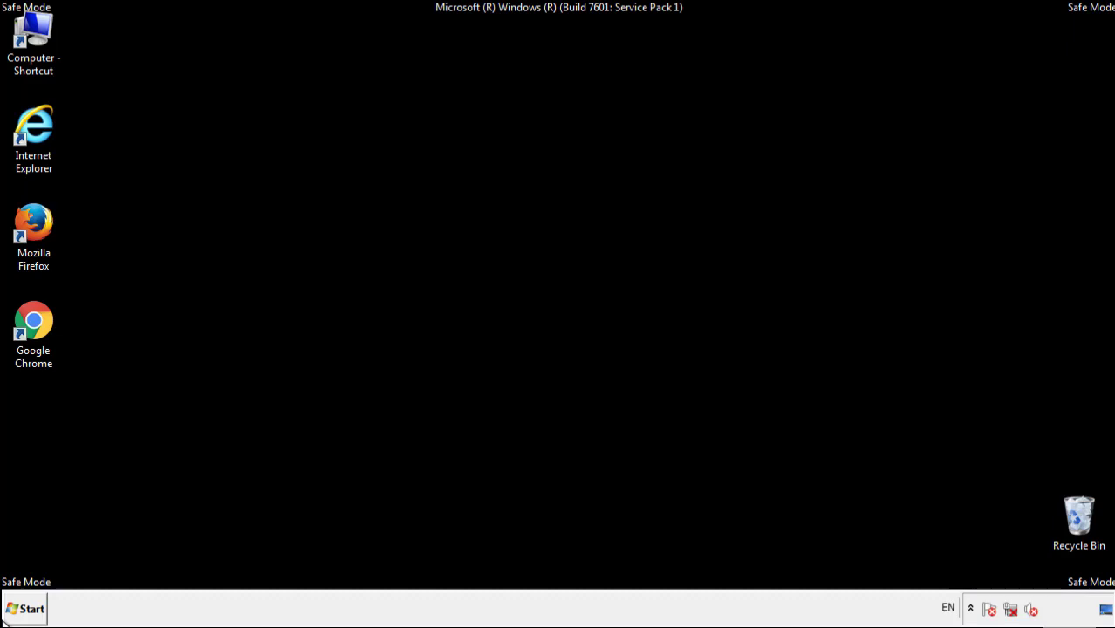
double_click(42, 217)
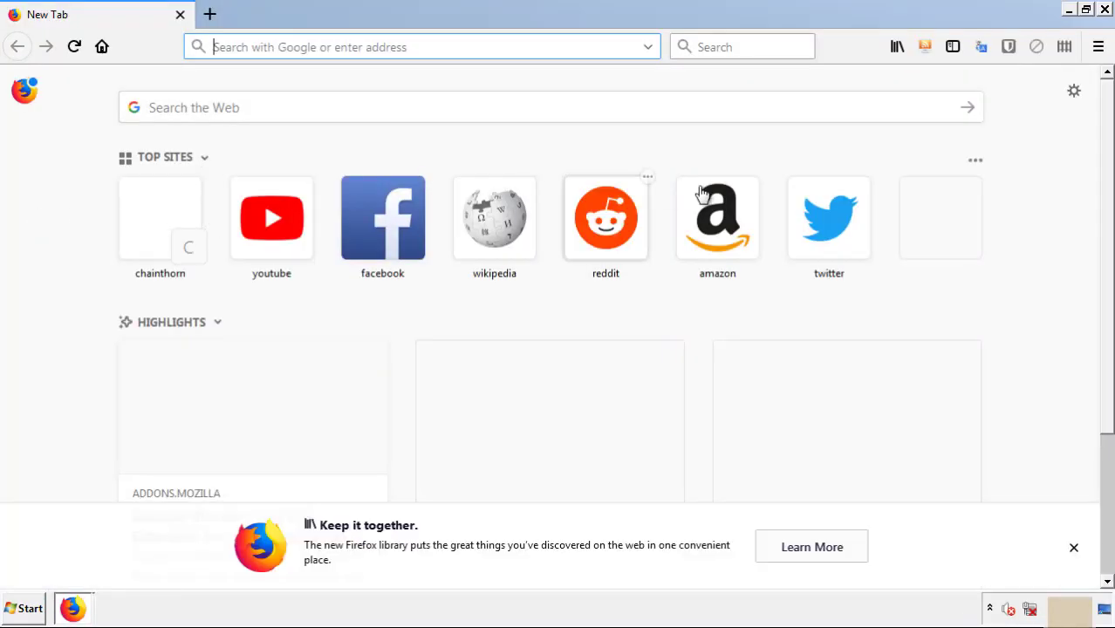
Remove the Search Mine extension from Firefox's Add-ons page and close Firefox.
left_click(1098, 46)
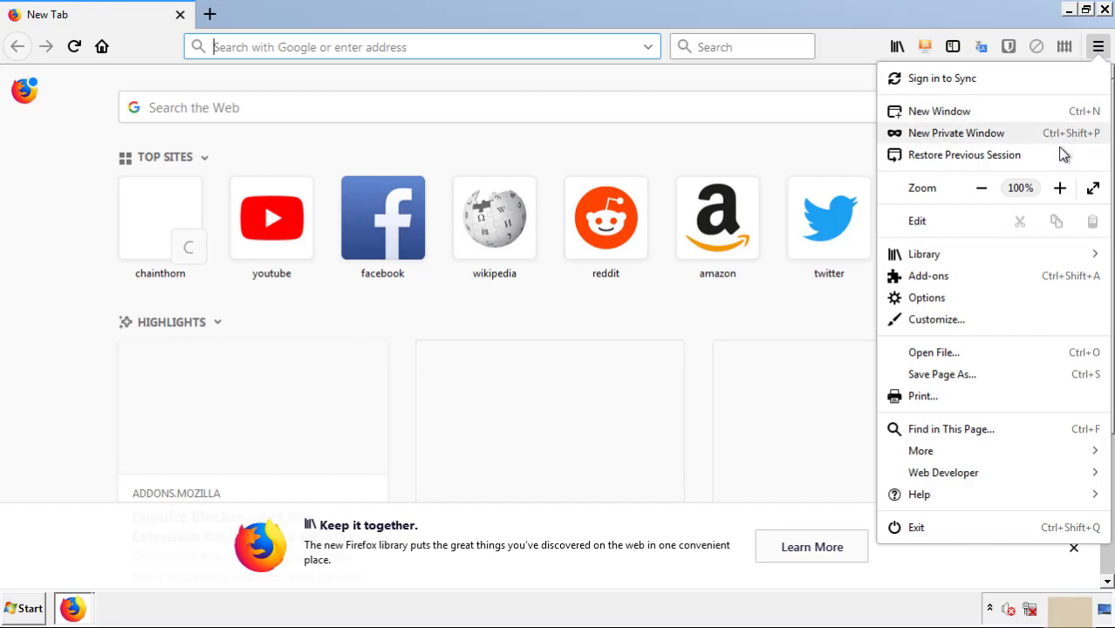
left_click(928, 275)
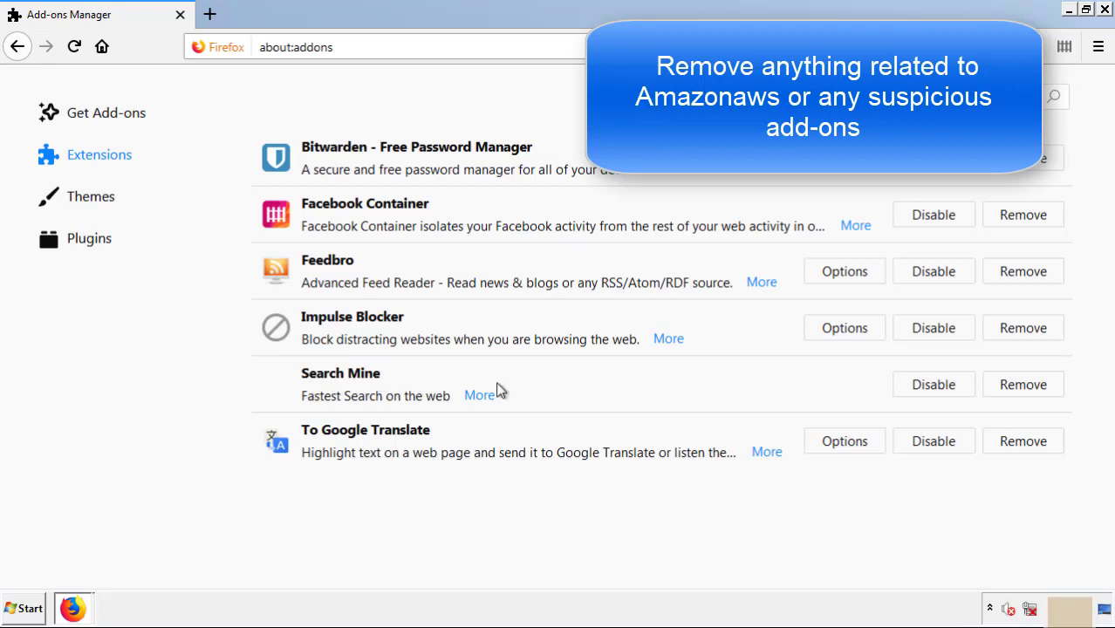
left_click(1020, 389)
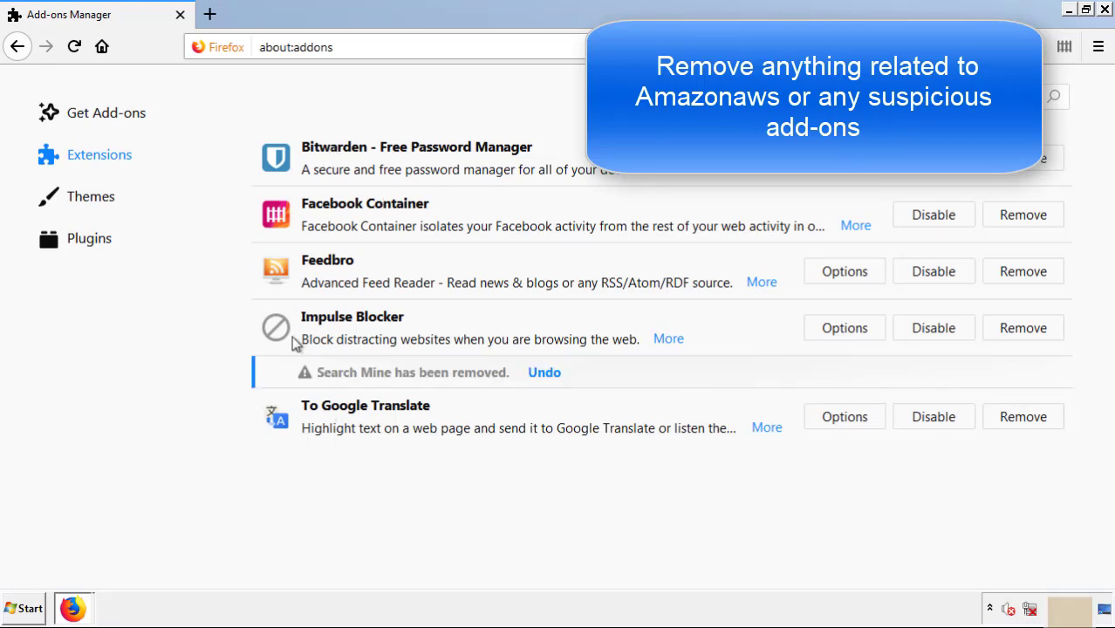
left_click(1105, 10)
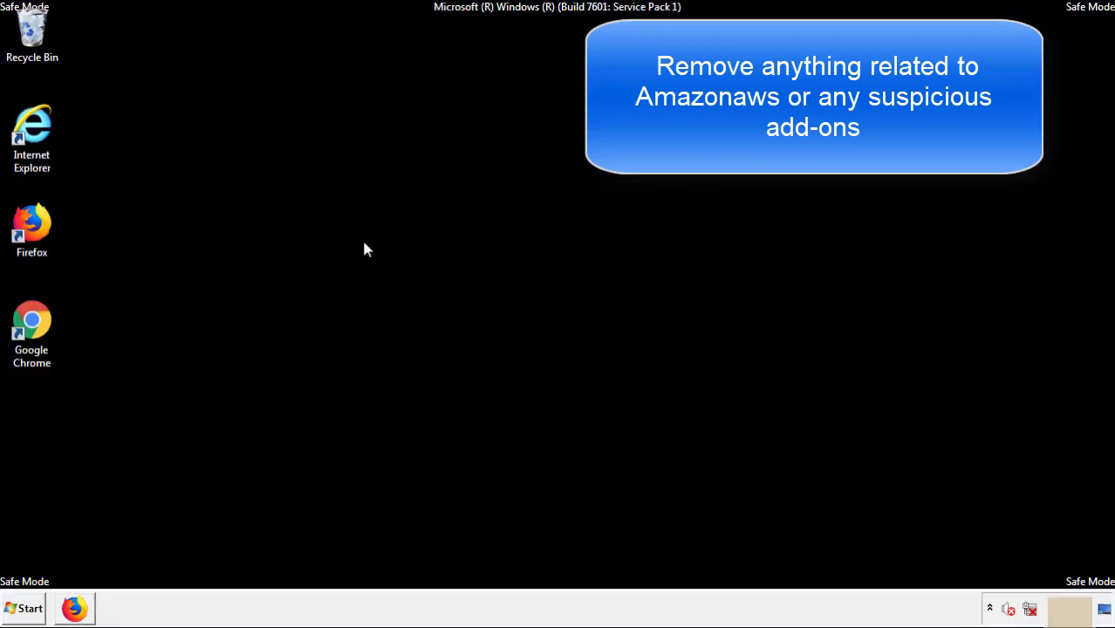
Launch Google Chrome and remove the Search Mine extension from its Extensions page.
double_click(32, 336)
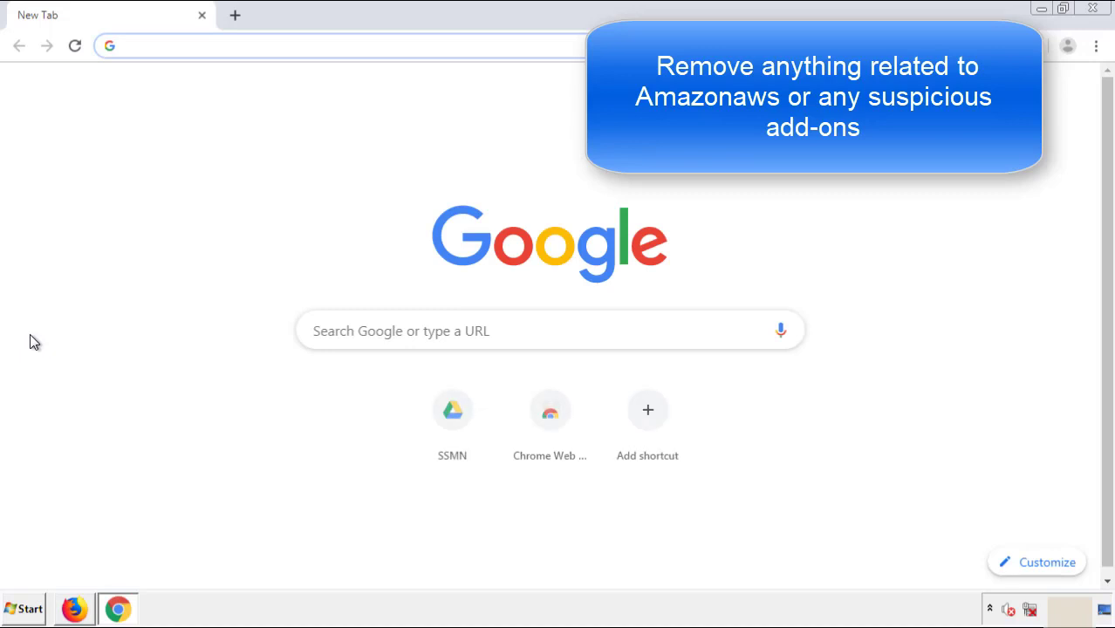
left_click(1096, 45)
mouse_move(1001, 306)
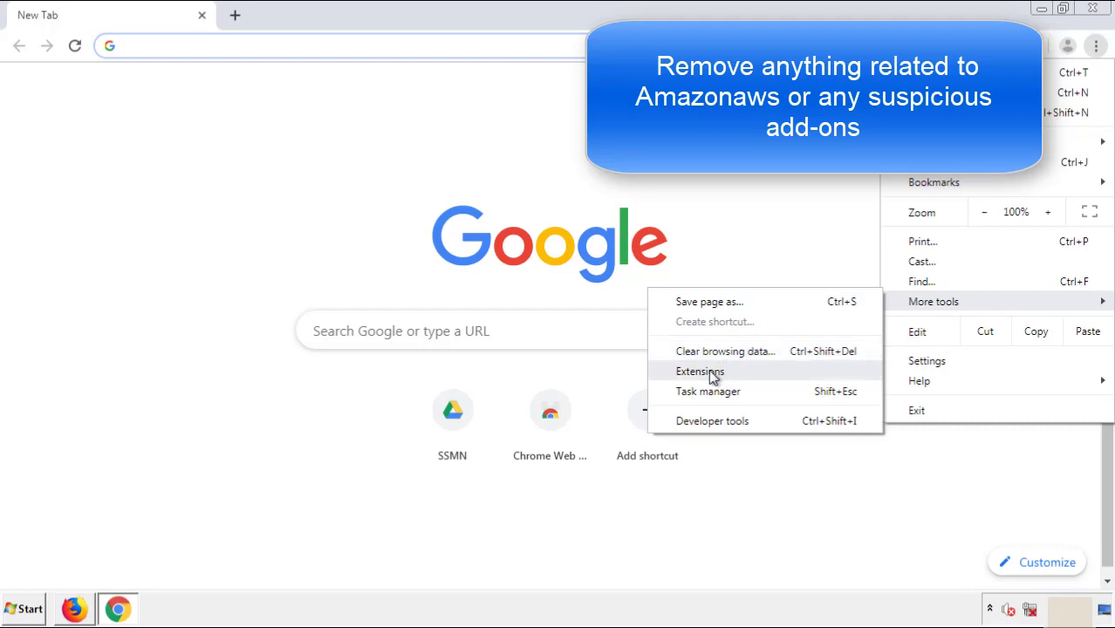
left_click(709, 371)
scroll(316, 292, "down", 10)
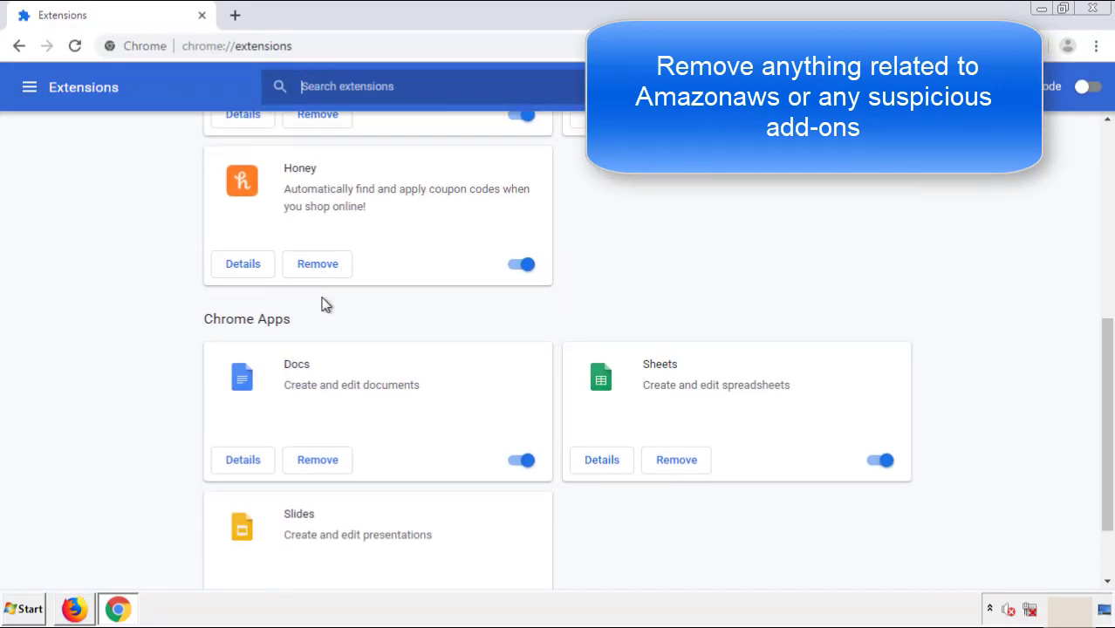
scroll(423, 319, "up", 10)
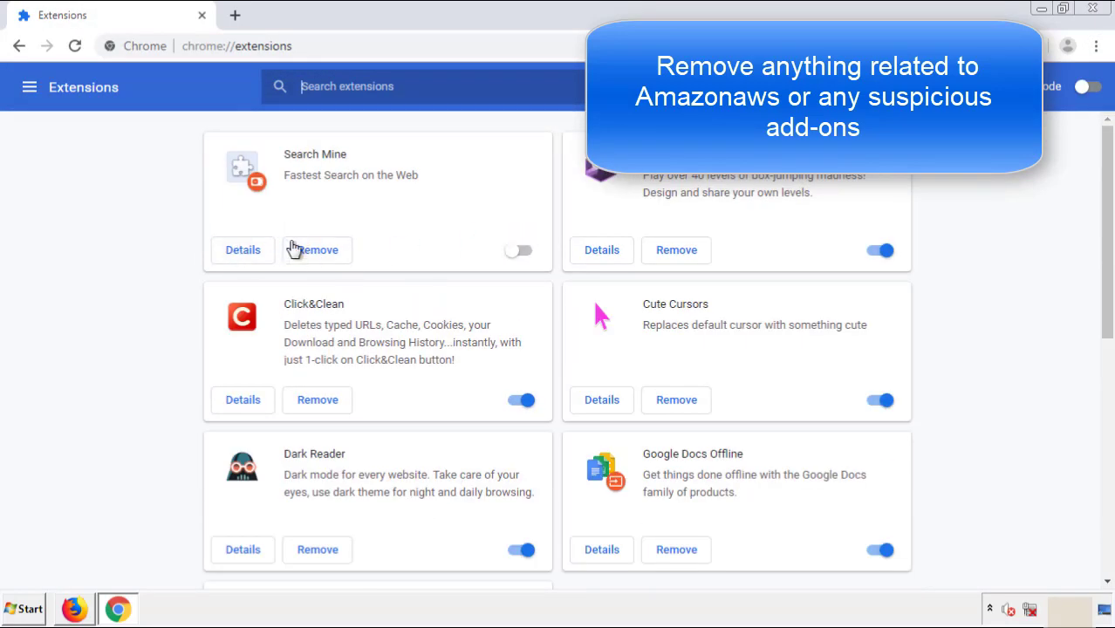
left_click(317, 254)
key("Return")
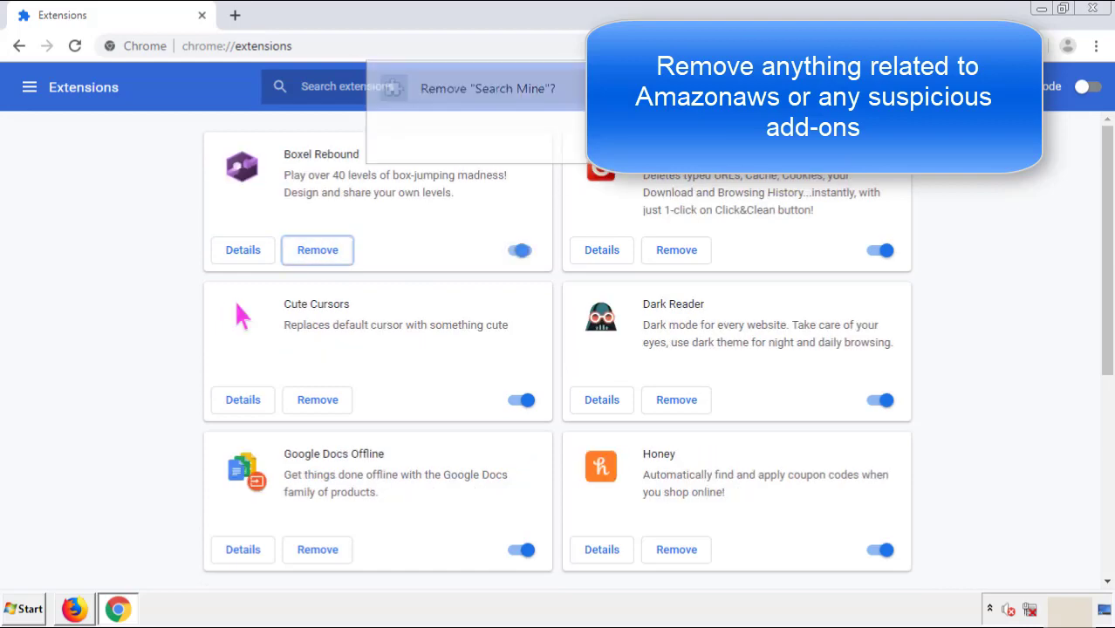
Close Chrome and restart the computer from the Start menu.
left_click(1096, 9)
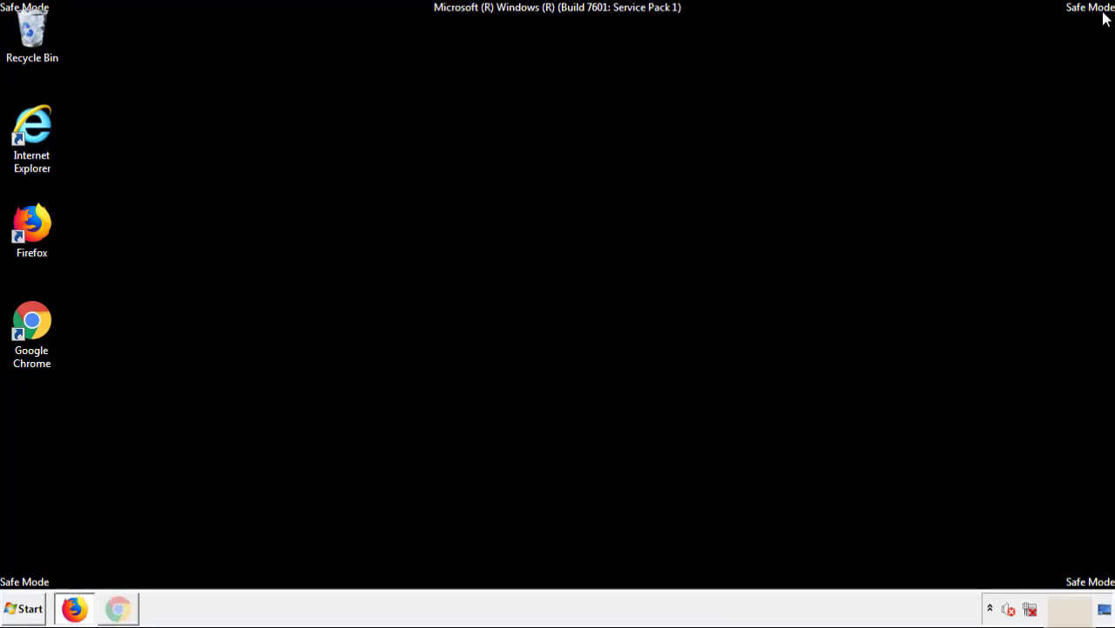
left_click(29, 610)
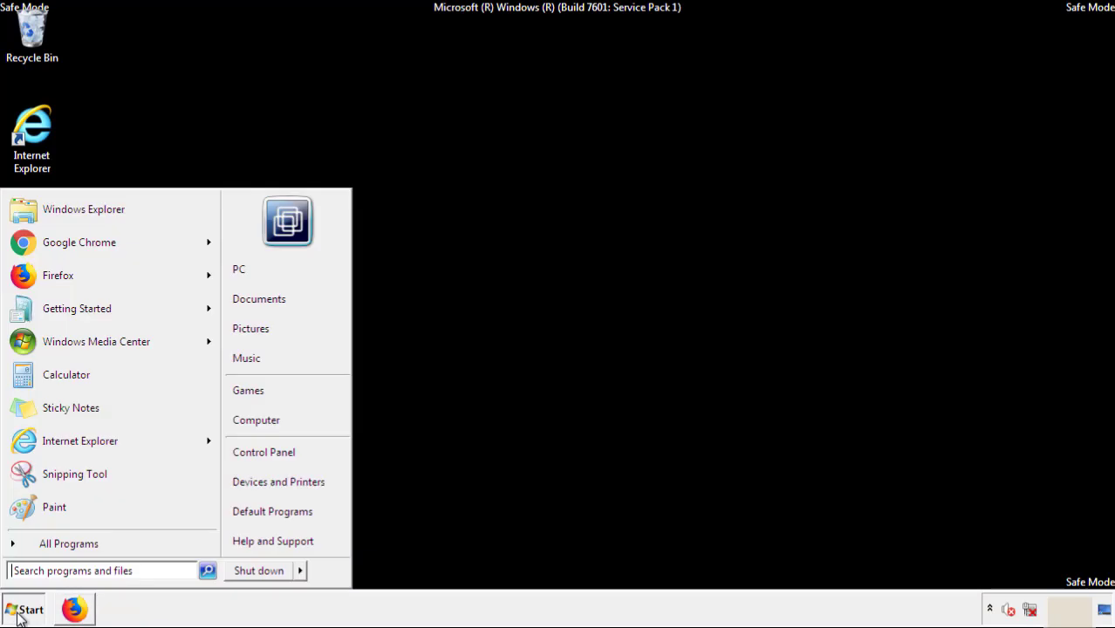
mouse_move(302, 573)
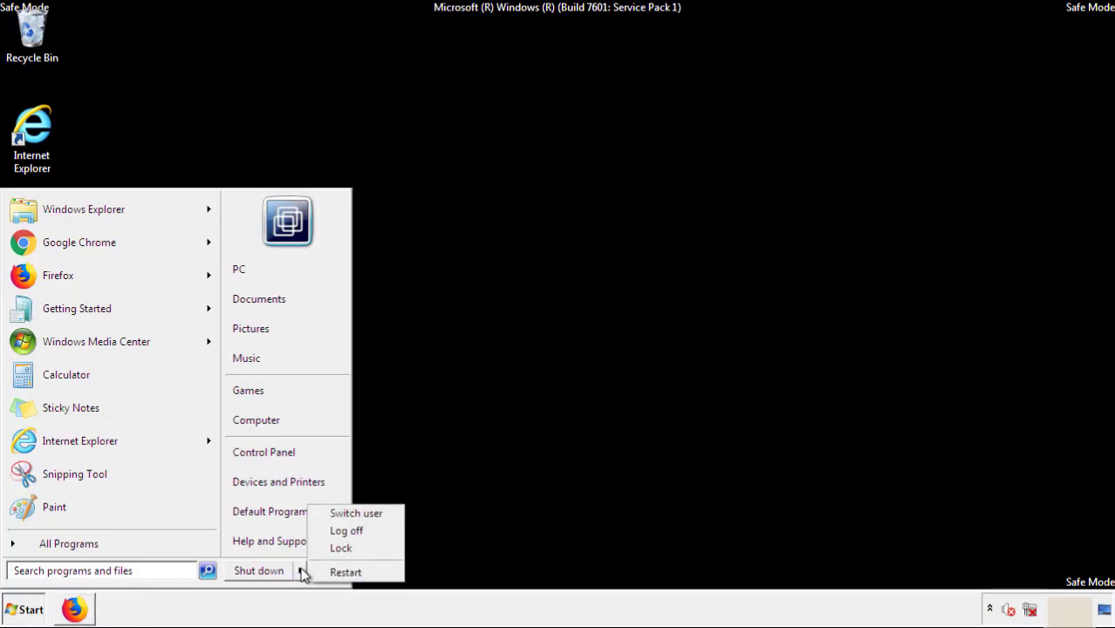
left_click(346, 571)
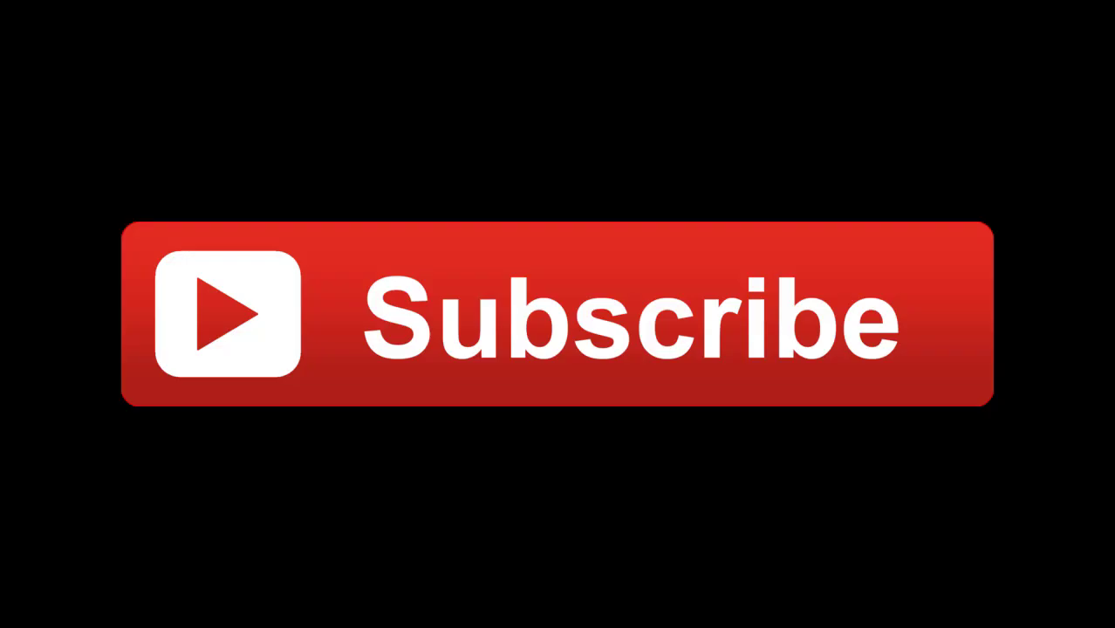